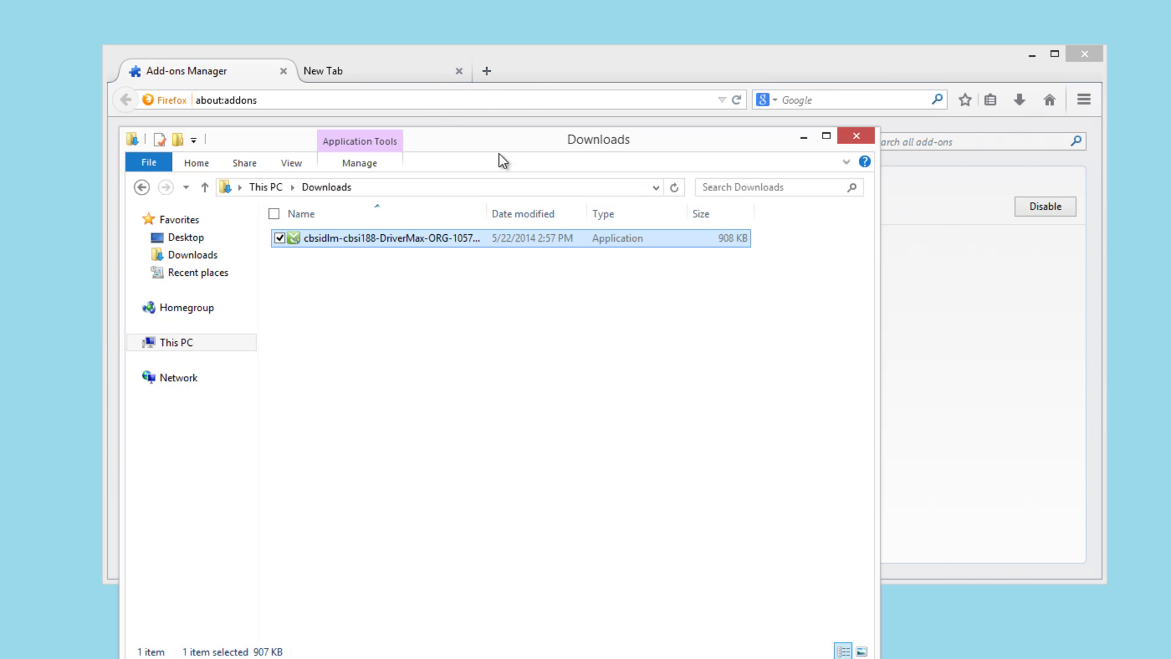
Move the Downloads window up and to the right to reveal Firefox's add-ons page.
drag(495, 144, 626, 121)
Run the DriverMax installer as admin, decline the MyPCBackup and PassShow offers, then quit mid-download.
double_click(533, 216)
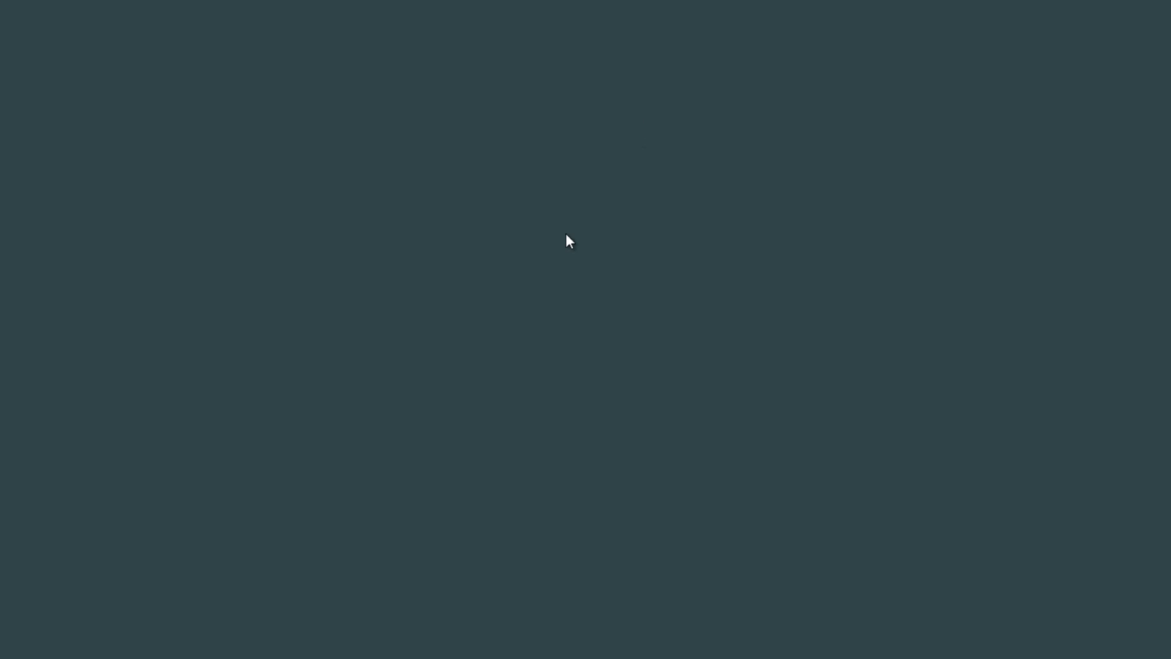
click(659, 357)
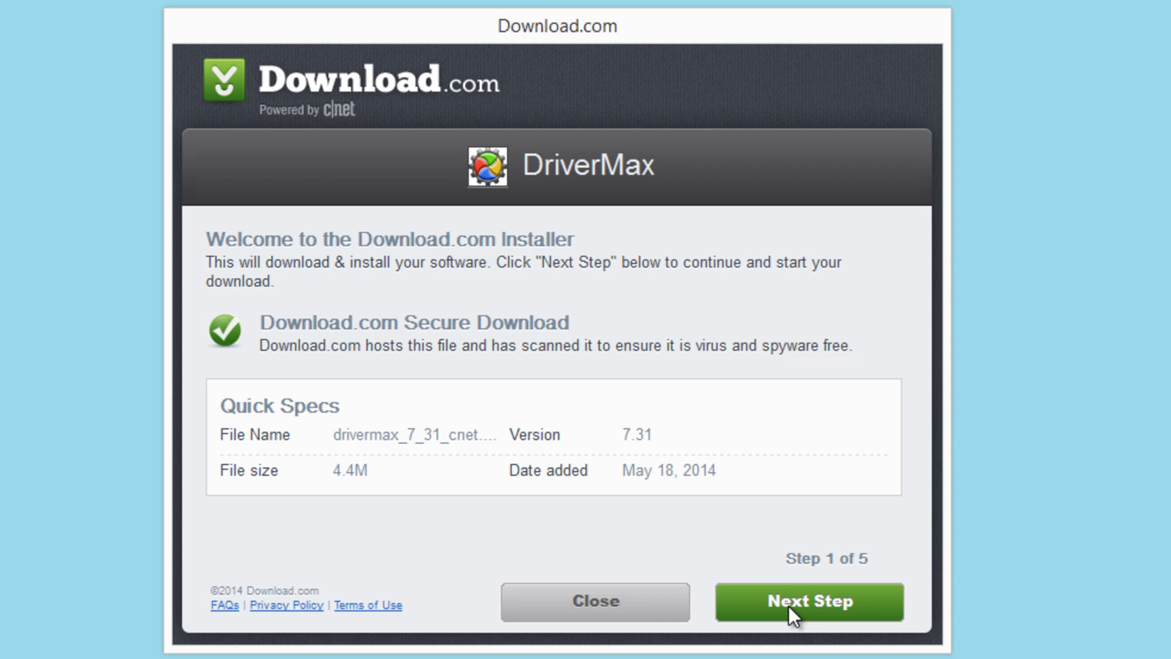
click(788, 605)
click(266, 608)
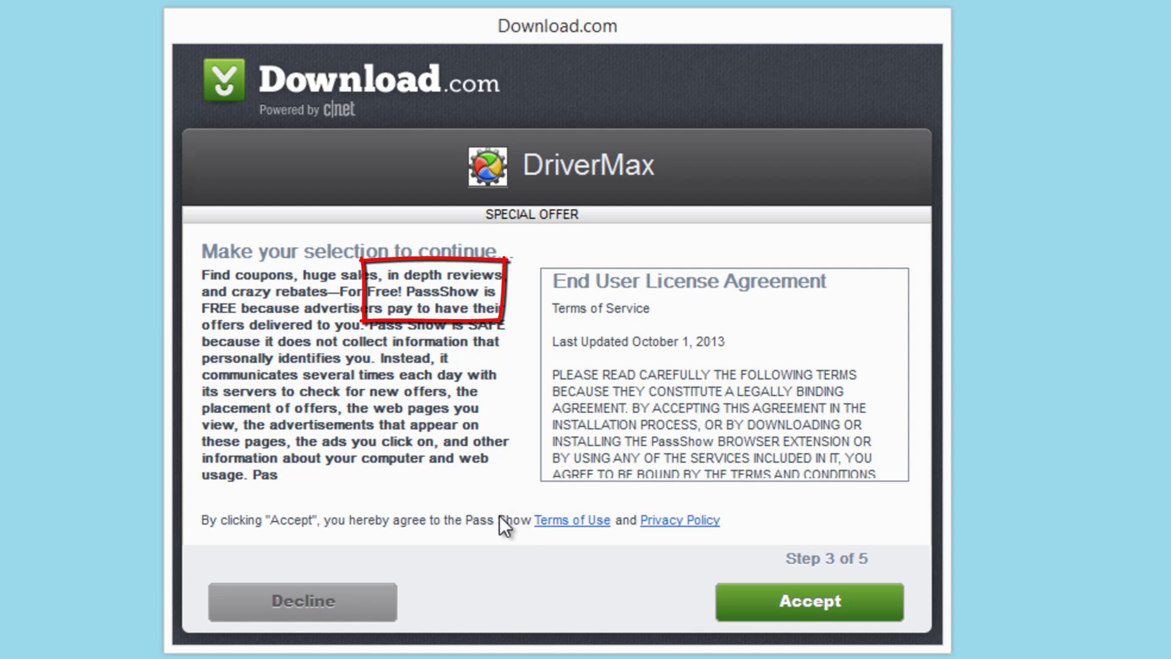
click(314, 602)
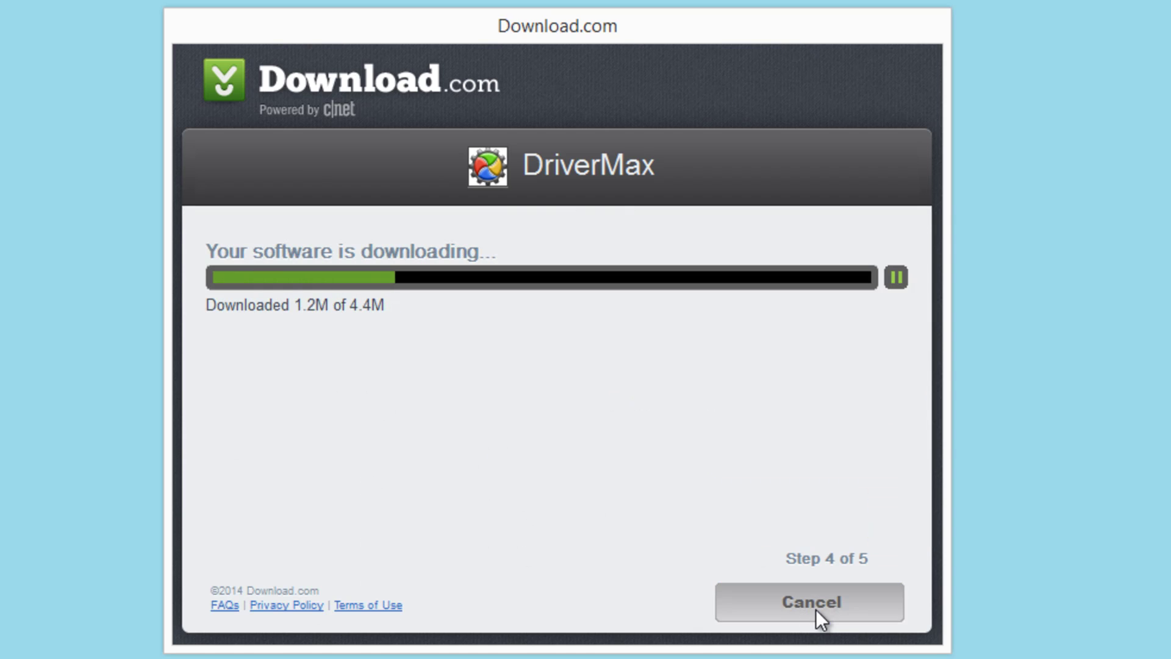
key(alt+F4)
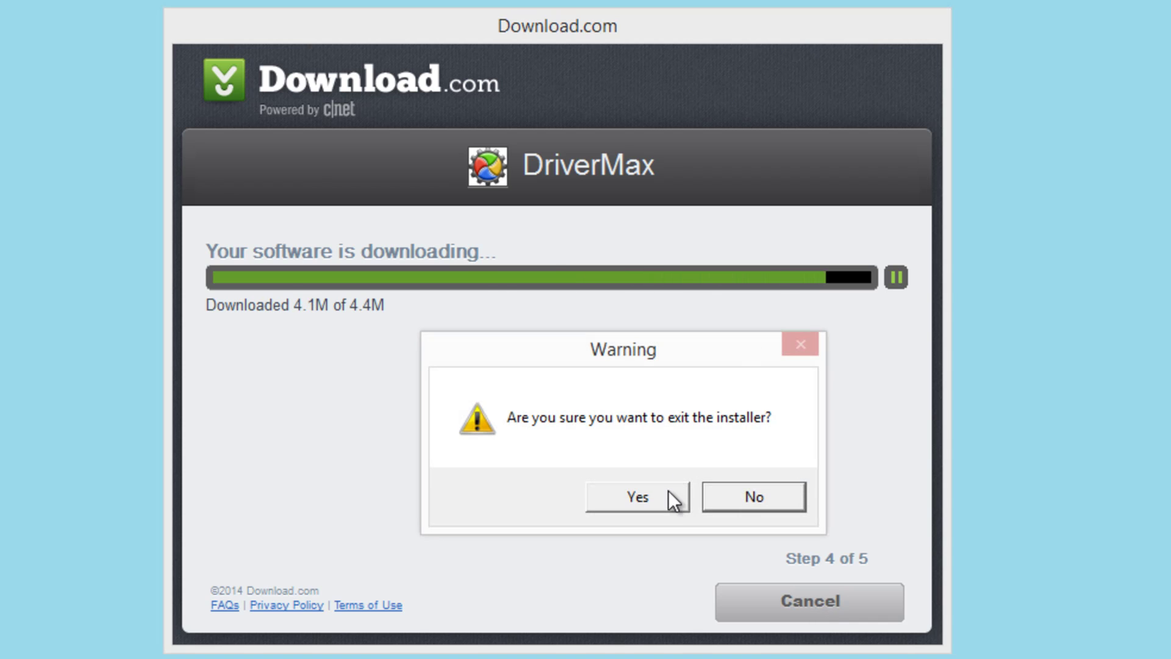
click(662, 499)
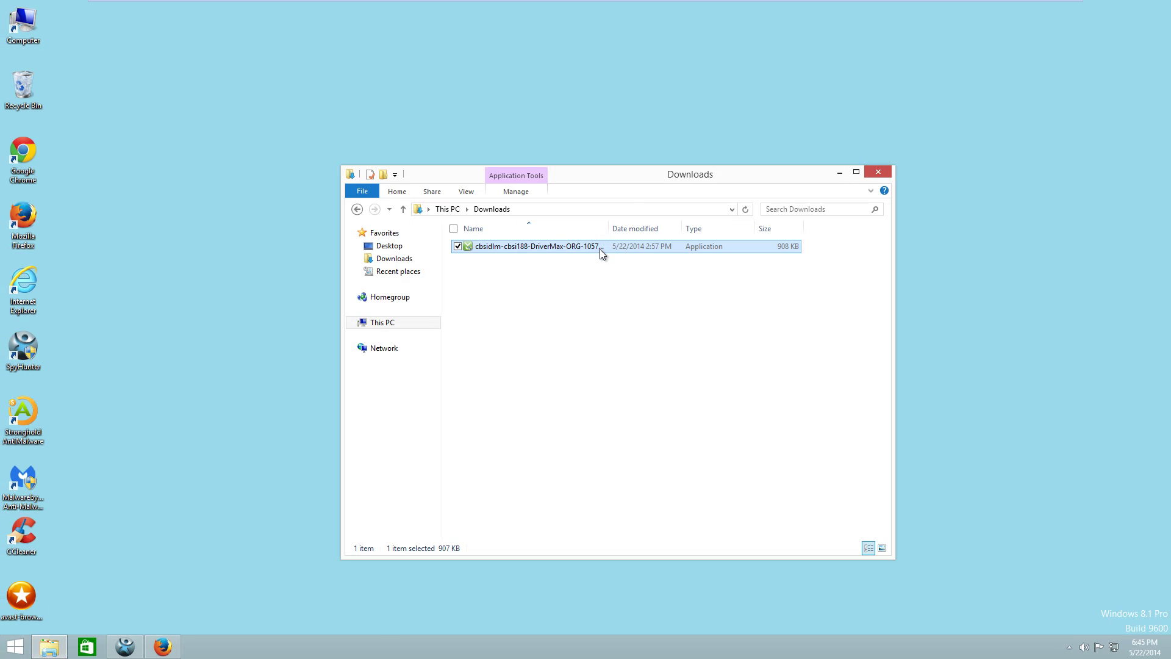
Delete the DriverMax installer, close Downloads, and select PassShow in the Add-ons Manager.
key(Delete)
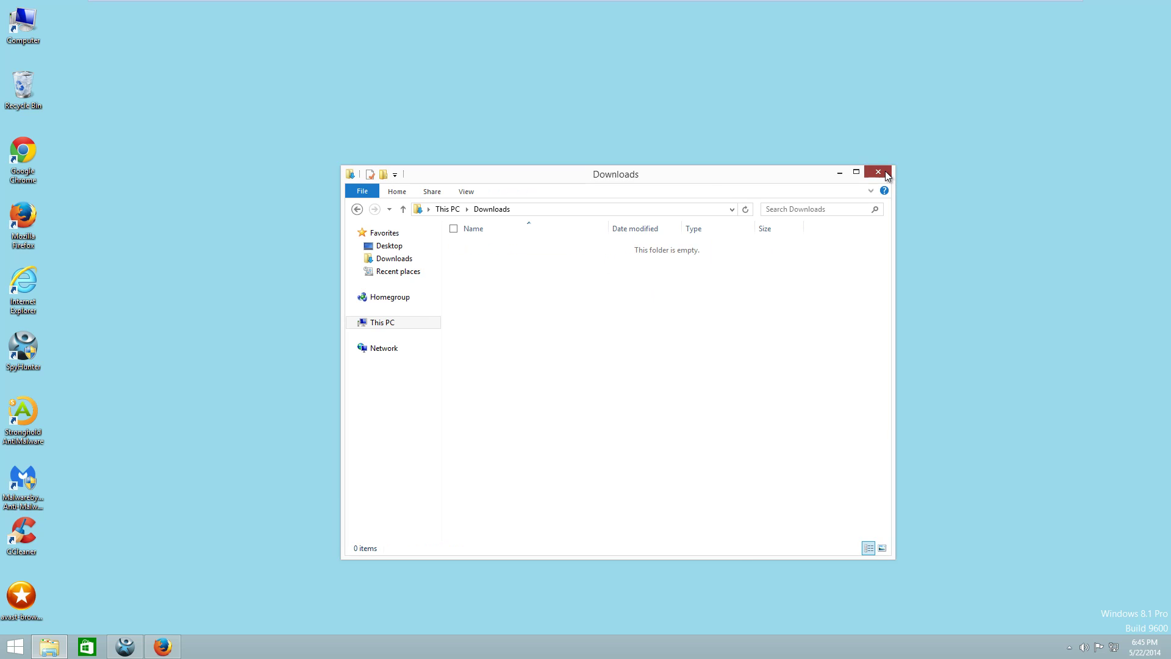
click(884, 170)
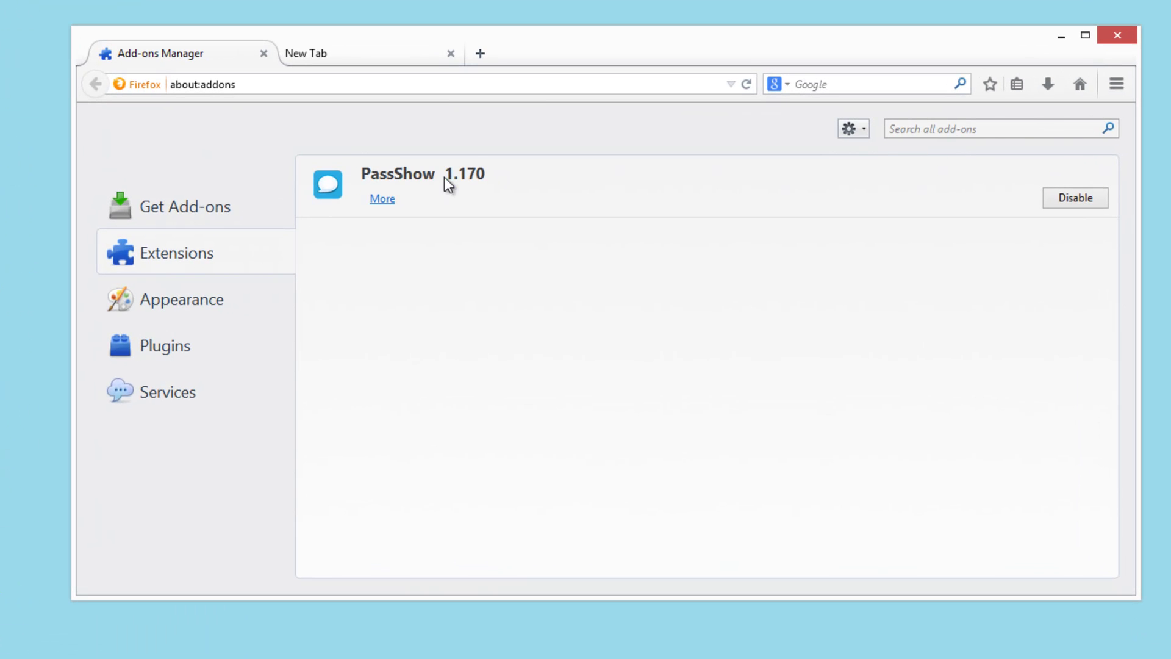
click(442, 185)
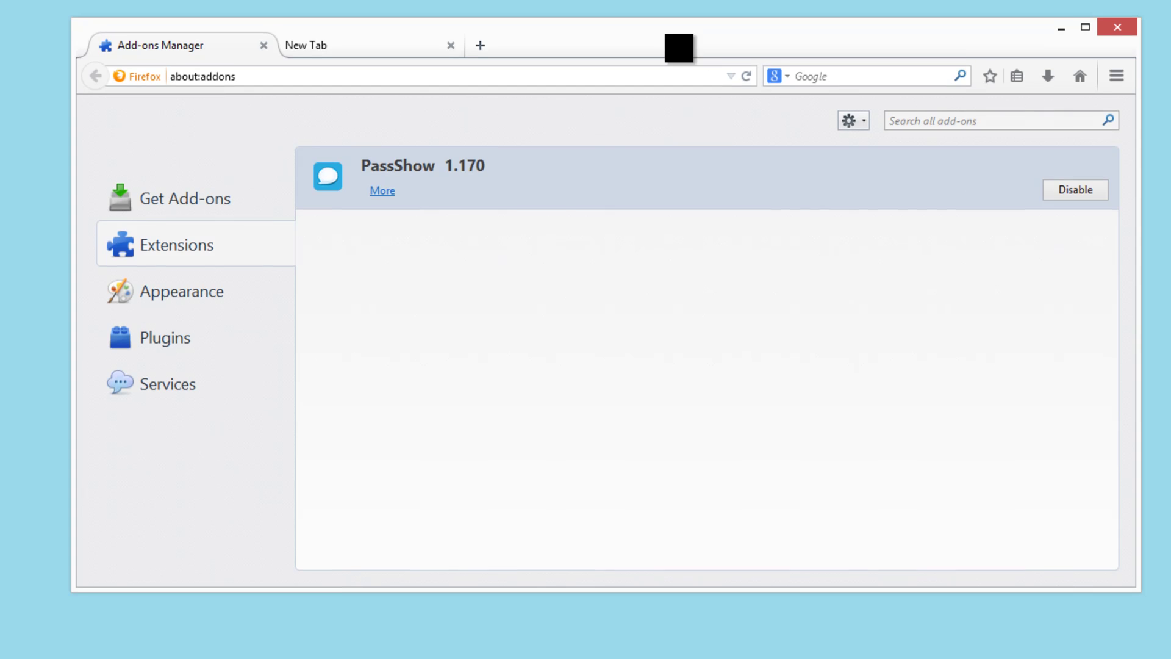
Load free-uninstall.org/blog in the new tab.
click(333, 35)
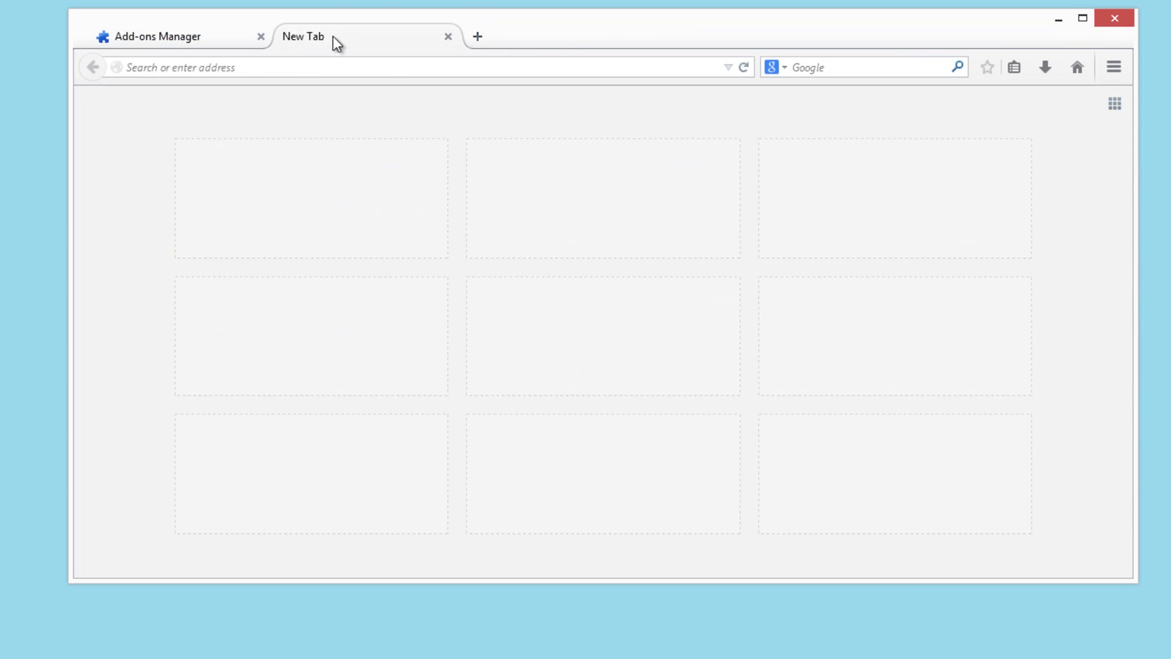
click(261, 72)
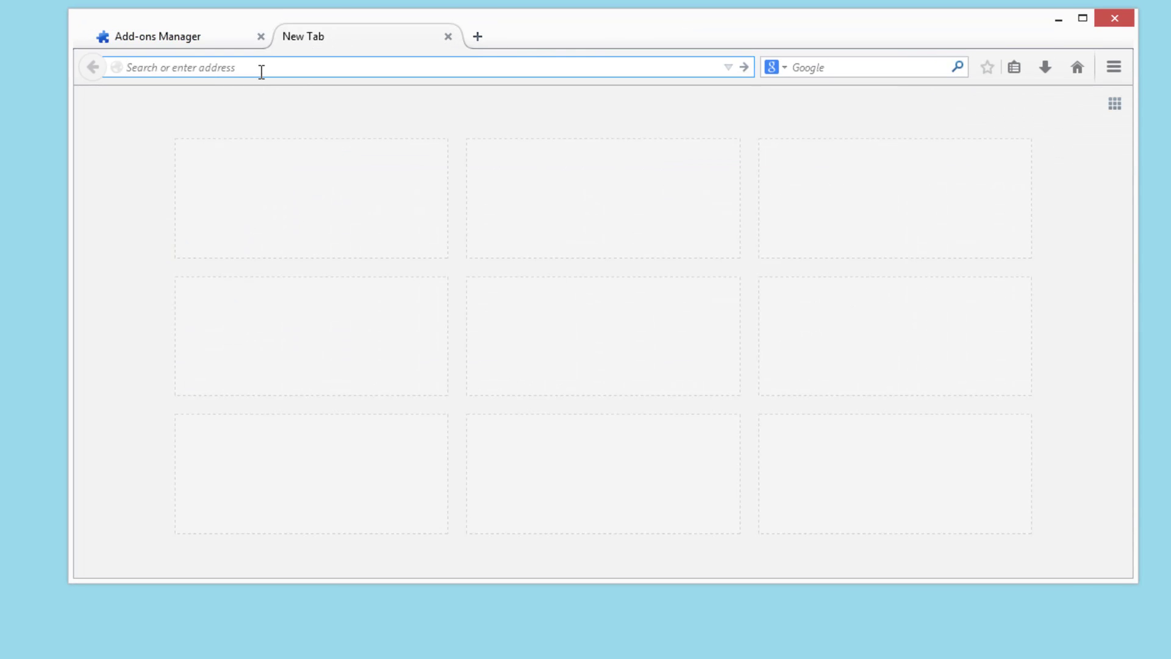
text(free-uninstall.org/)
key(Right)
text(blog)
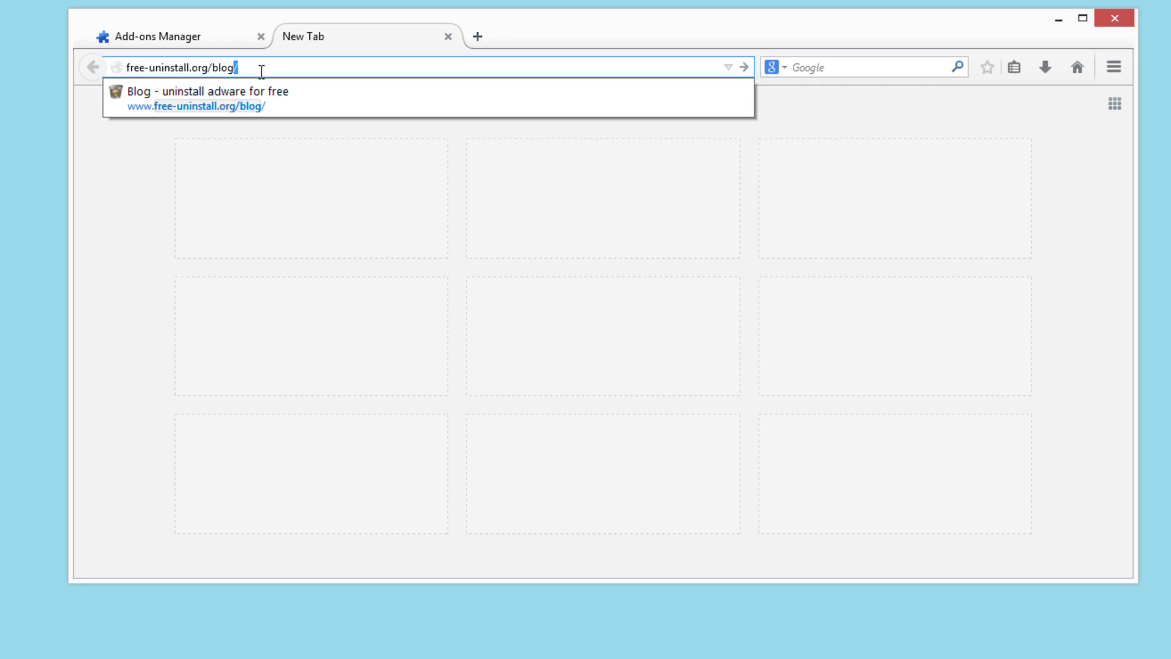
key(Return)
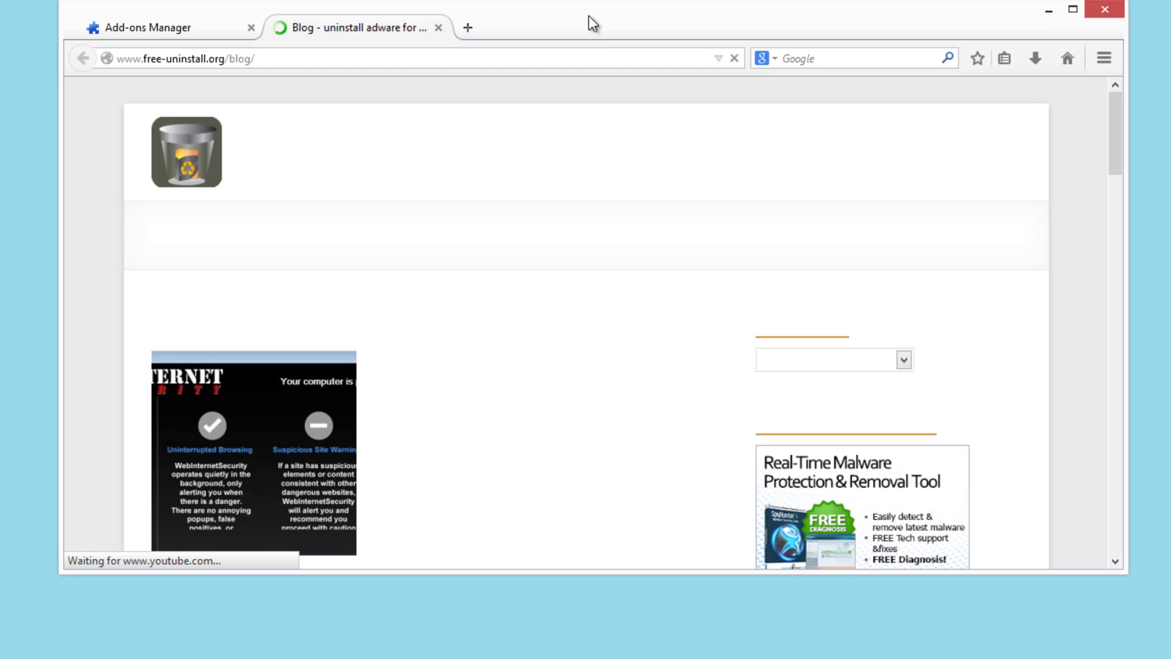
Maximize Firefox, follow an injected PassShow ad link, then close the ad popup and blog tab.
click(1072, 9)
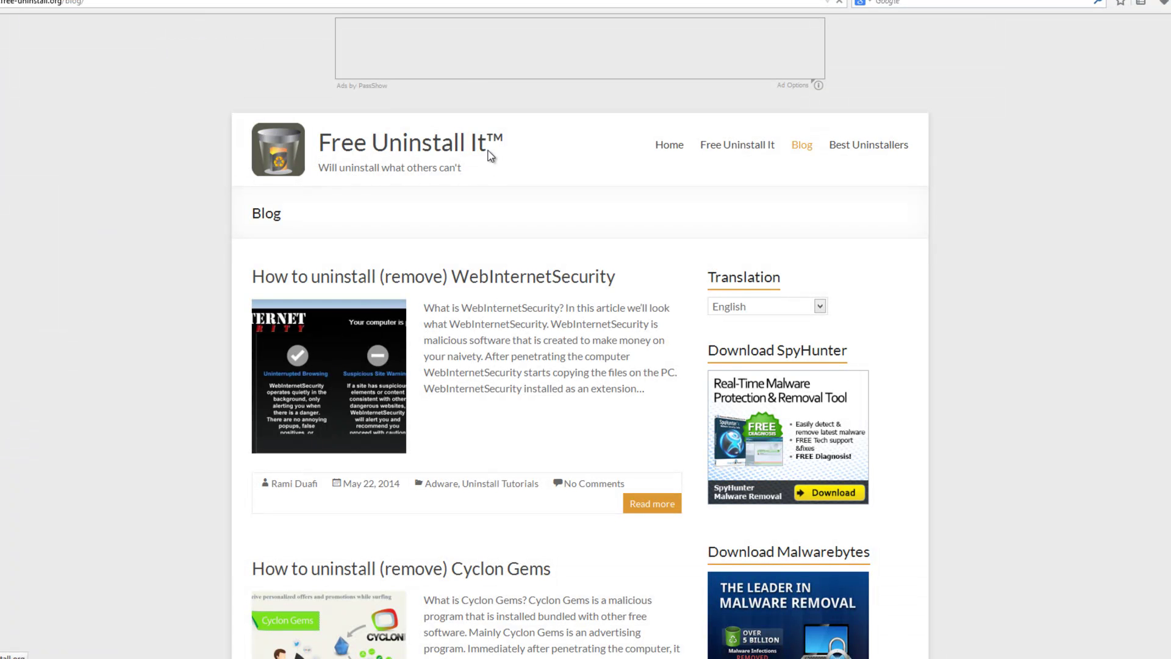
double_click(341, 86)
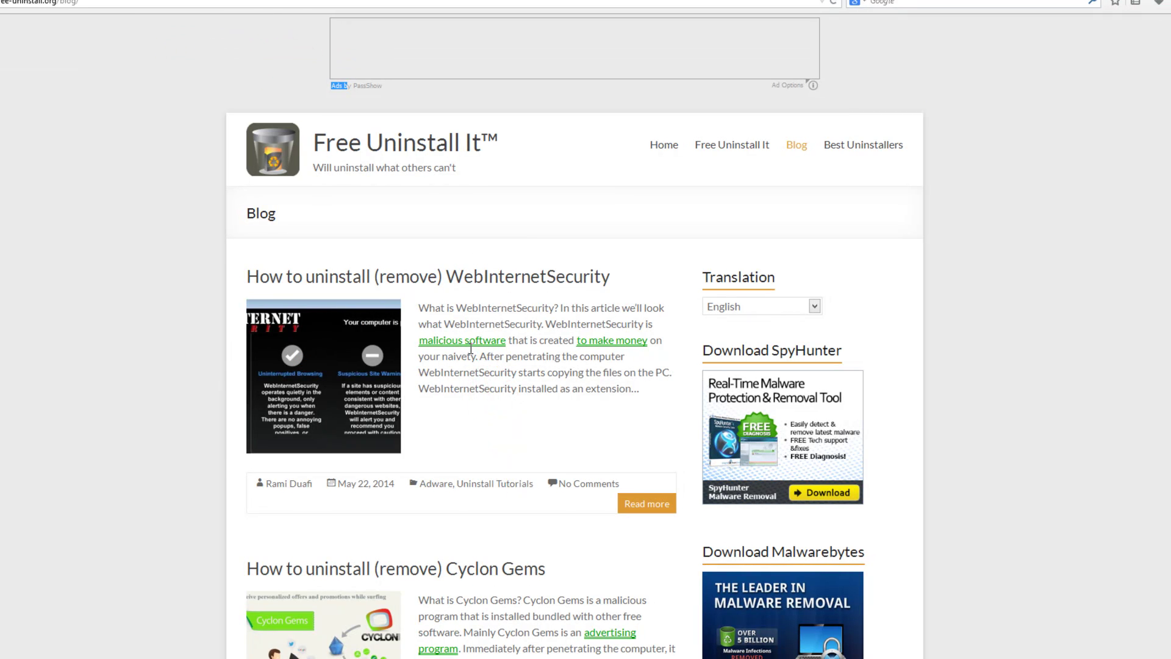
click(468, 343)
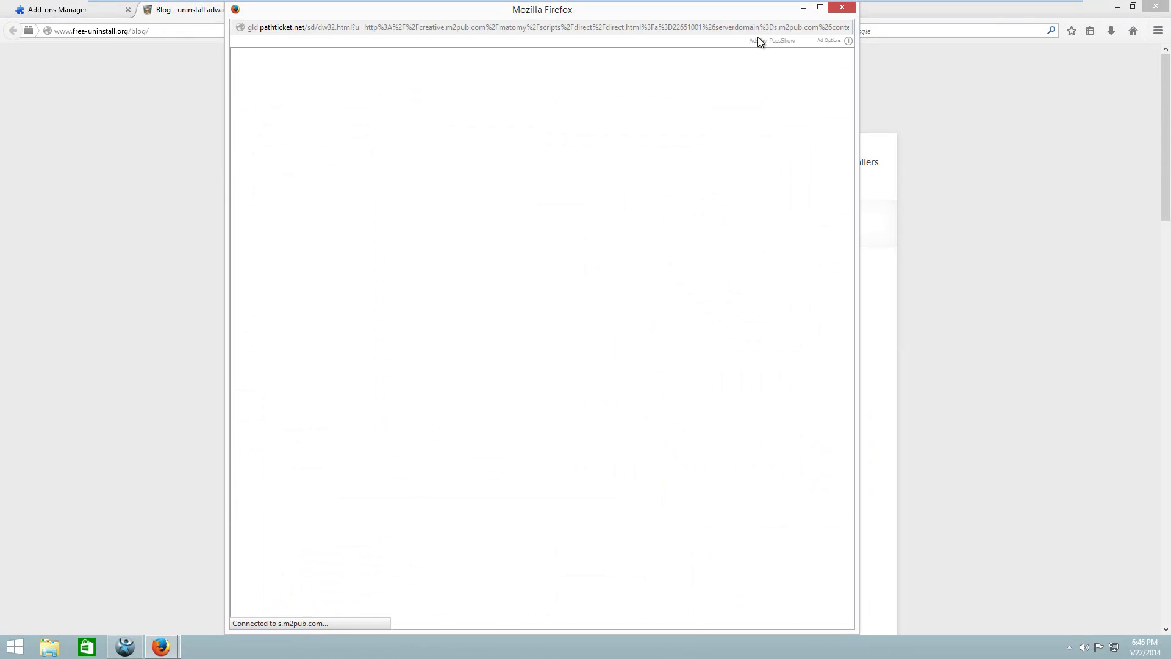
click(843, 9)
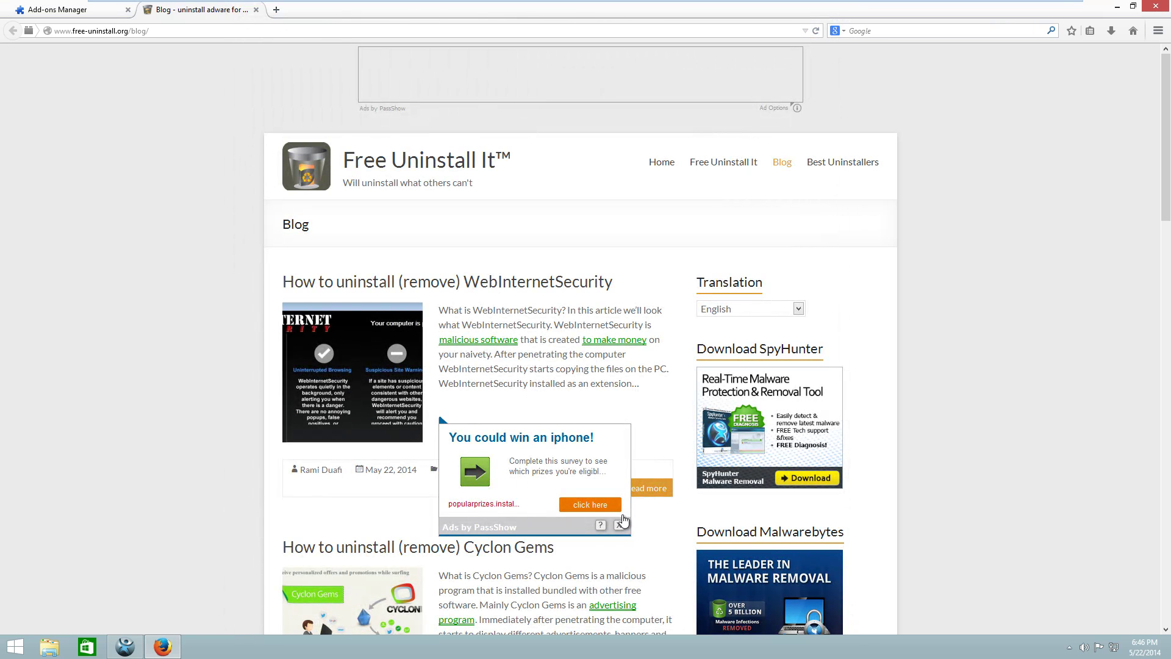
click(256, 10)
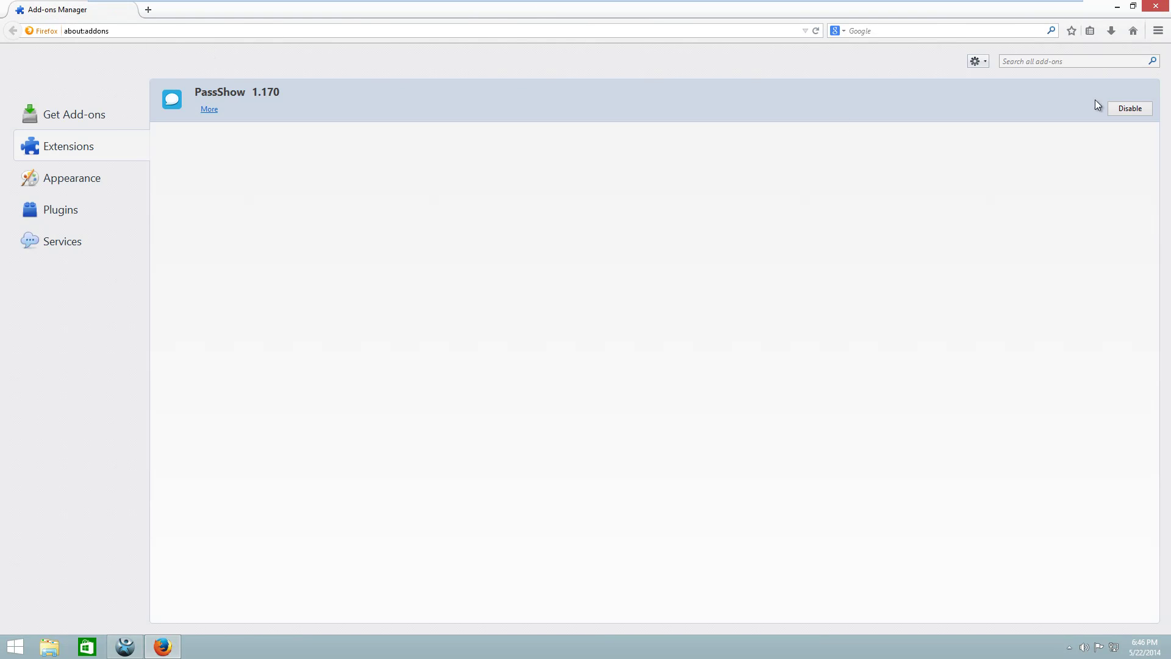
Close Firefox, select SpyHunter's Adware.PassShow group (21 infections), then minimize SpyHunter.
click(1156, 8)
click(1156, 9)
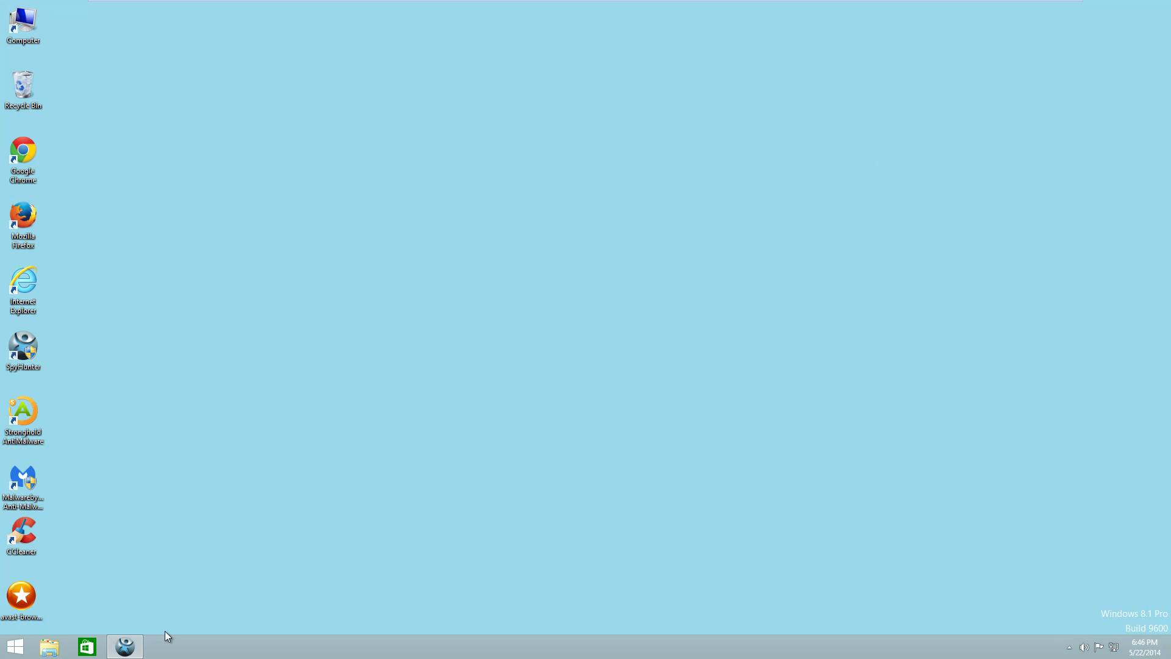
click(124, 652)
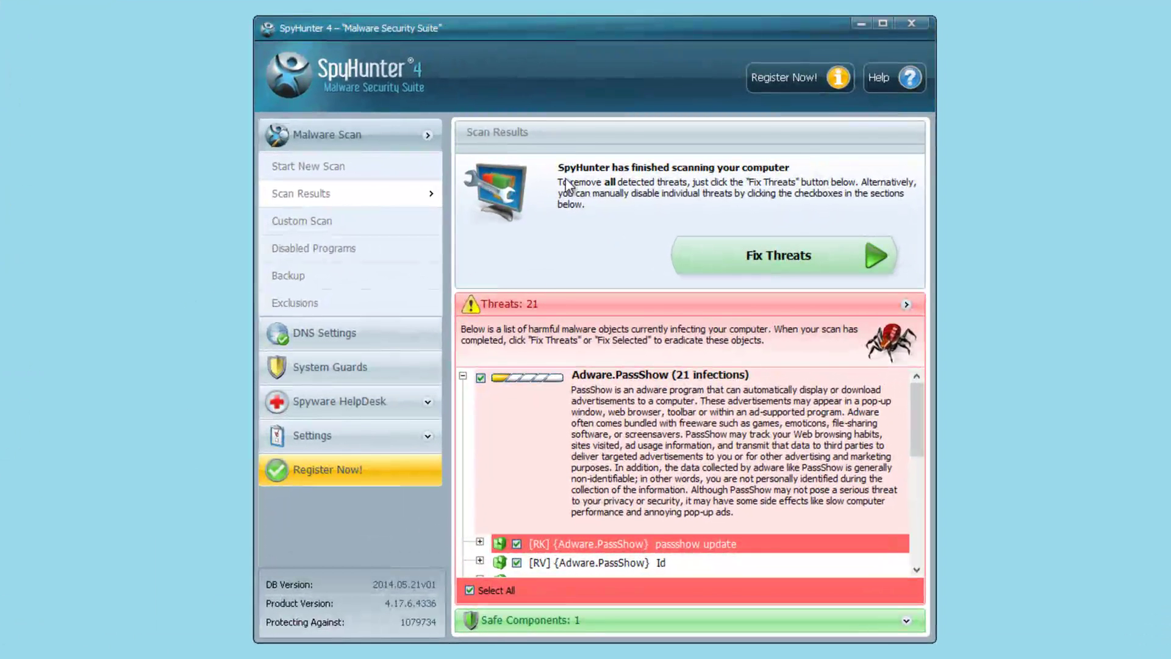
click(726, 377)
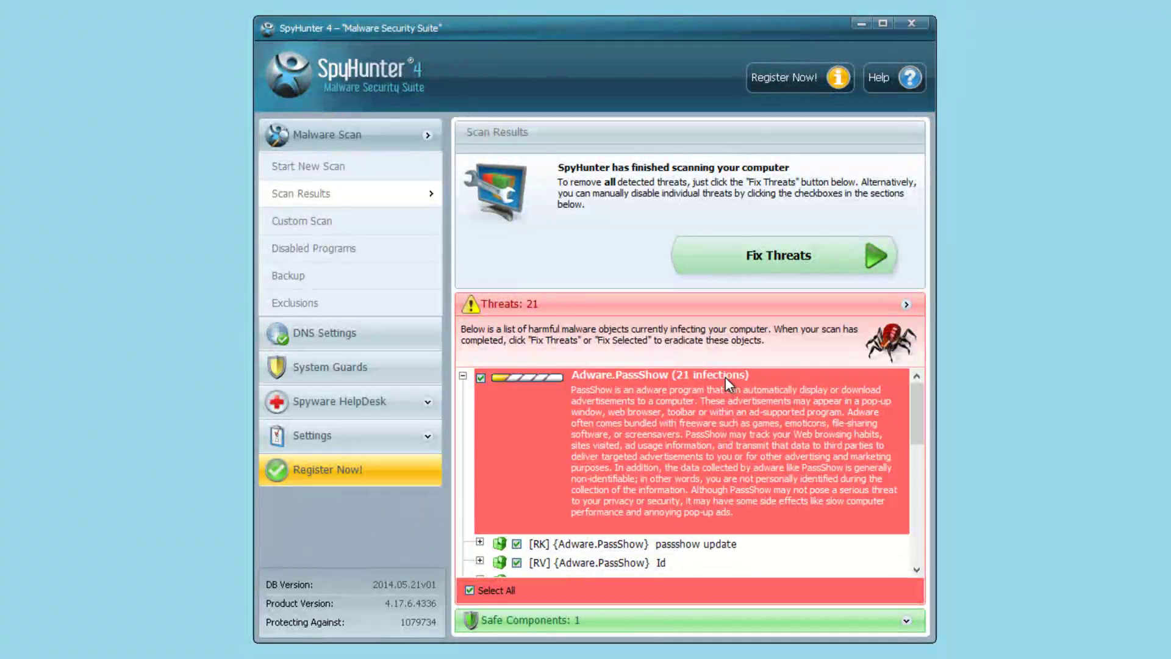
click(859, 25)
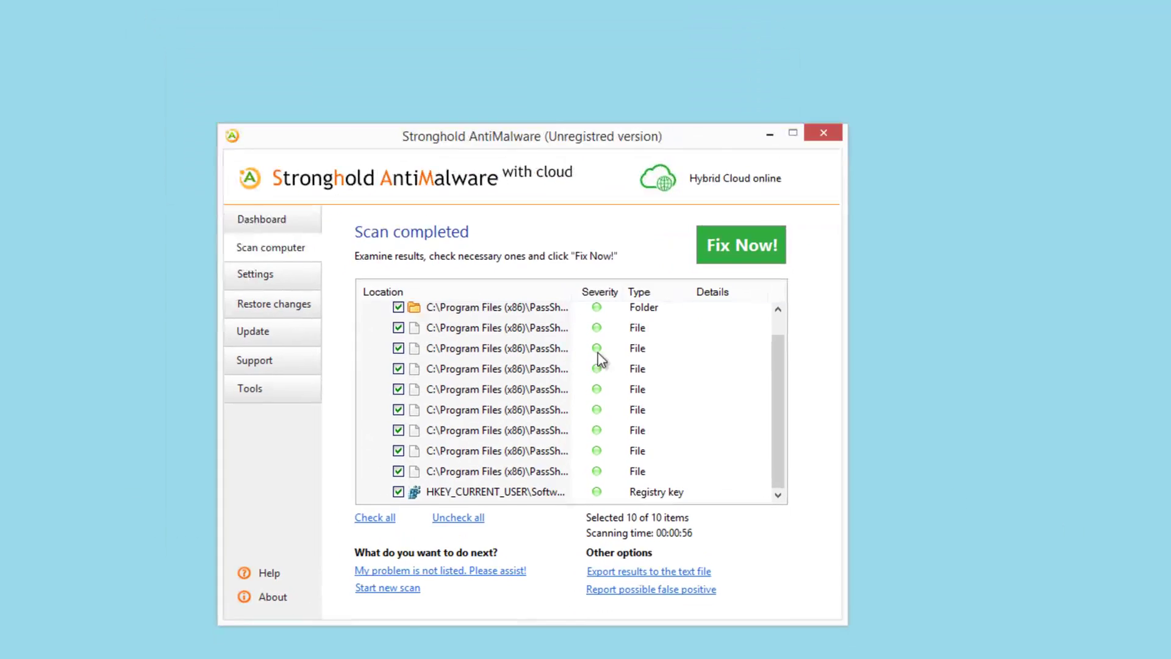
Review the detected PassShow file entries in Stronghold's scan results.
drag(779, 366, 771, 327)
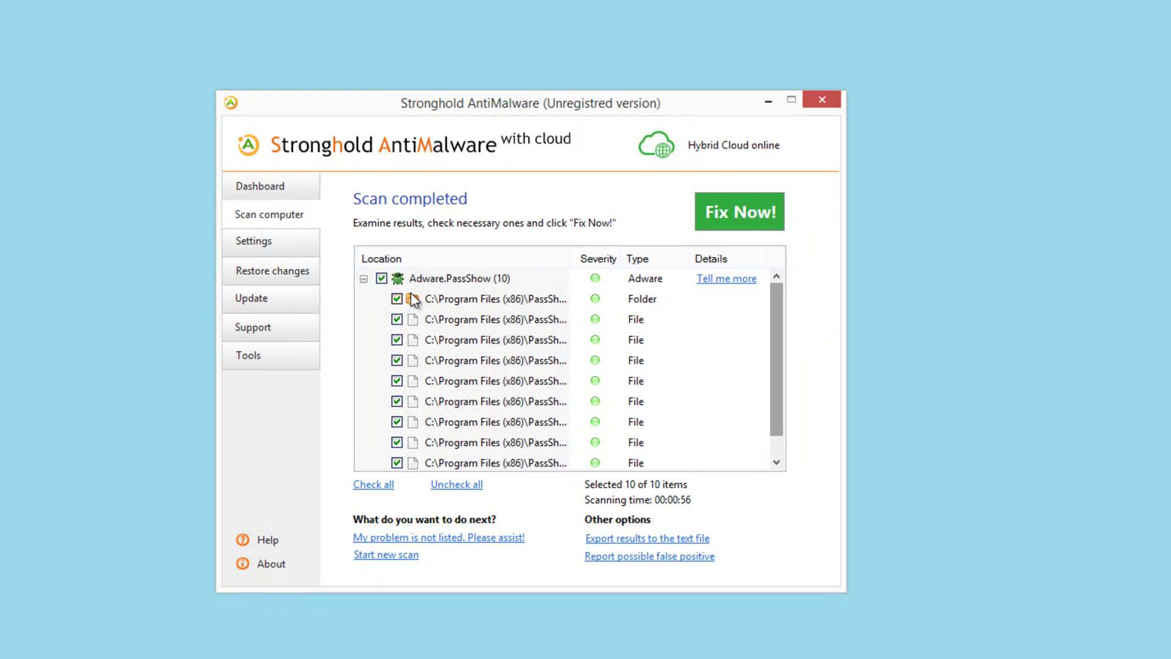
click(426, 280)
click(461, 317)
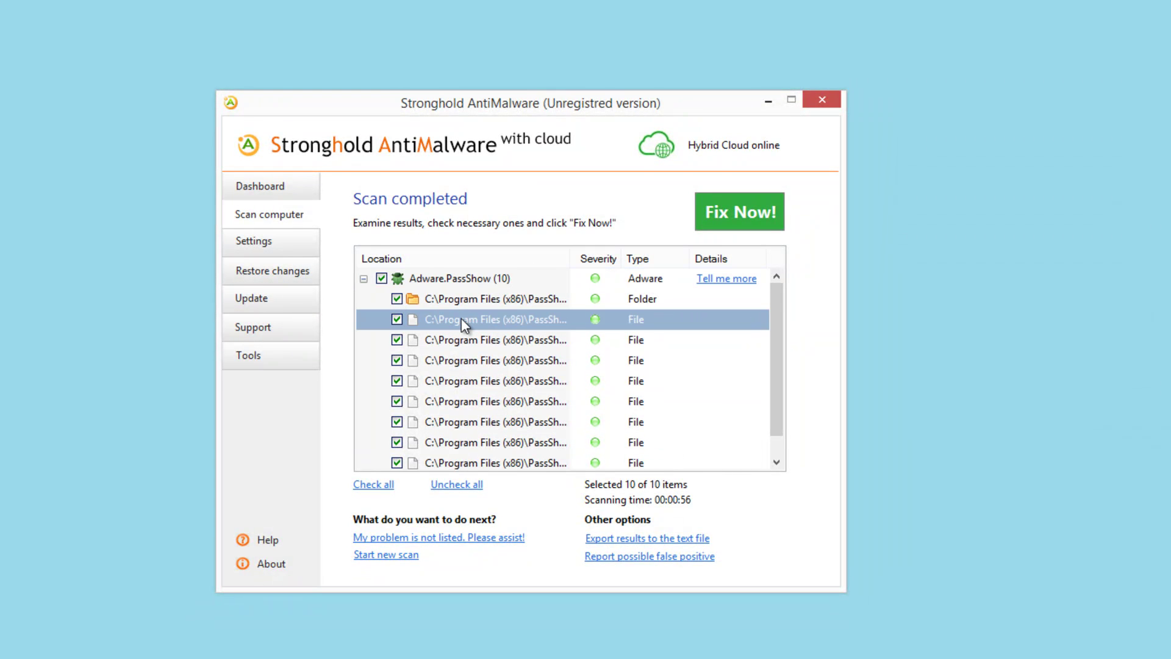
scroll(461, 317, down, 1)
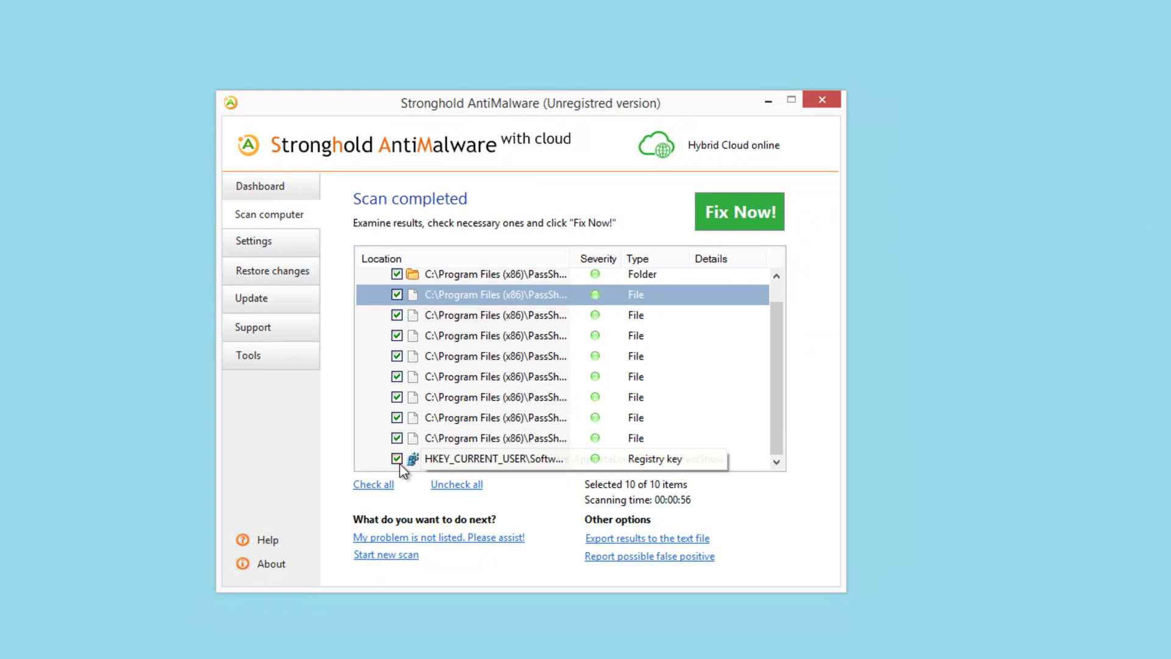
In Stronghold's Toolbar remover, tick PassShow in the Firefox and Internet Explorer add-on lists.
click(256, 353)
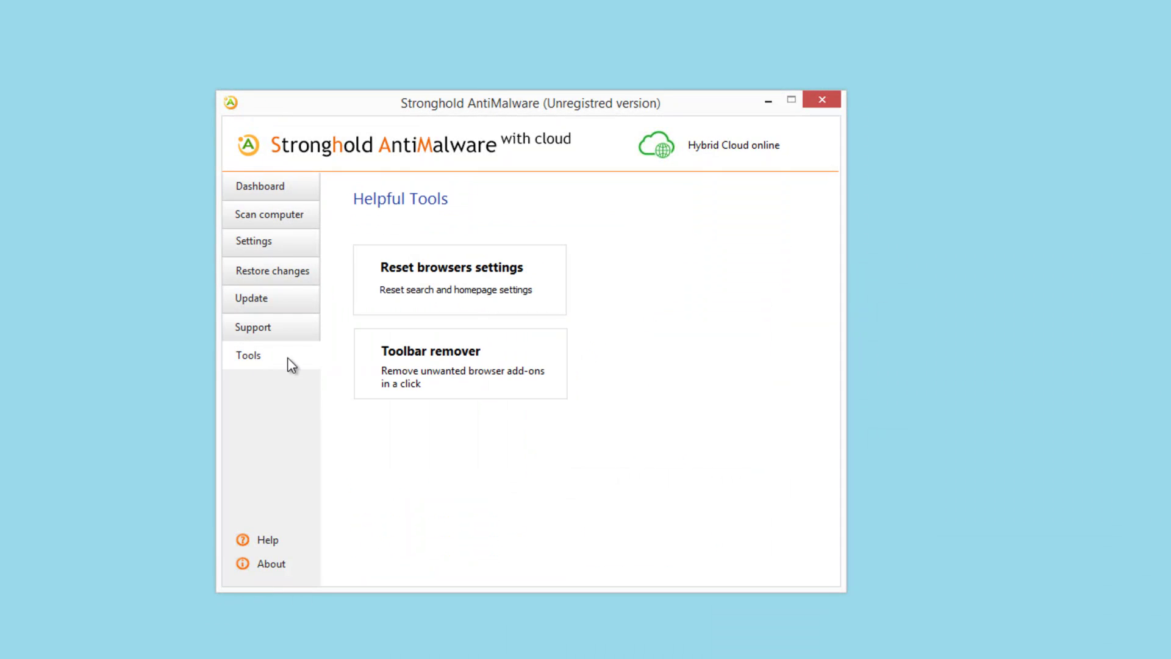
click(480, 373)
drag(456, 140, 432, 135)
click(531, 202)
click(664, 203)
click(366, 240)
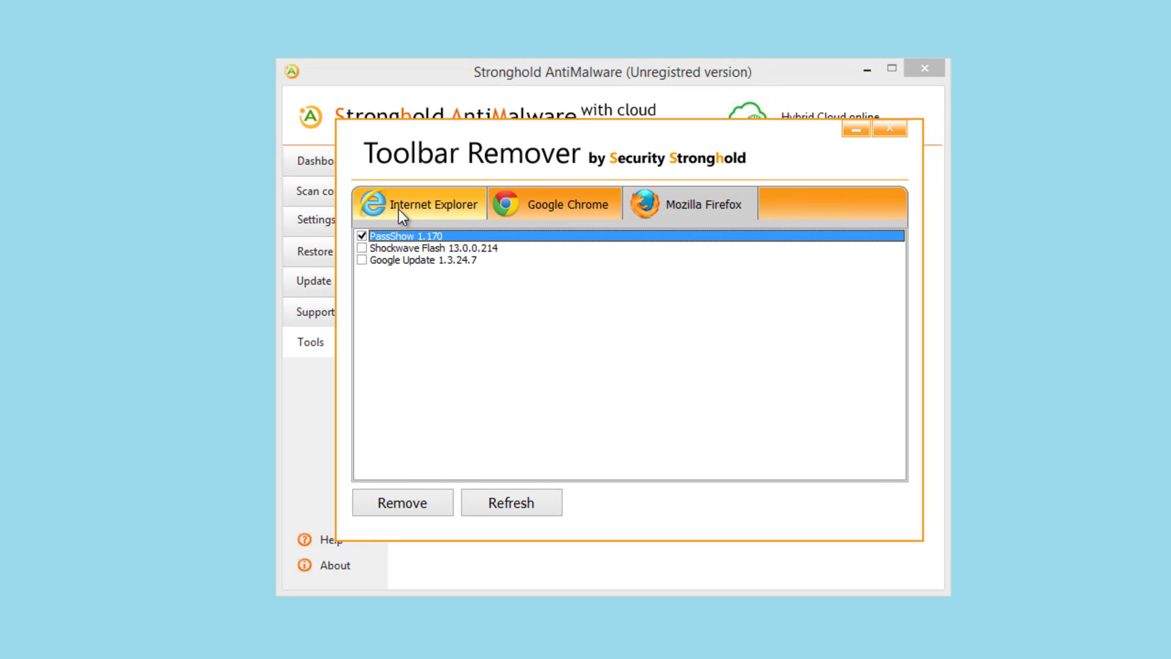
click(398, 213)
click(361, 248)
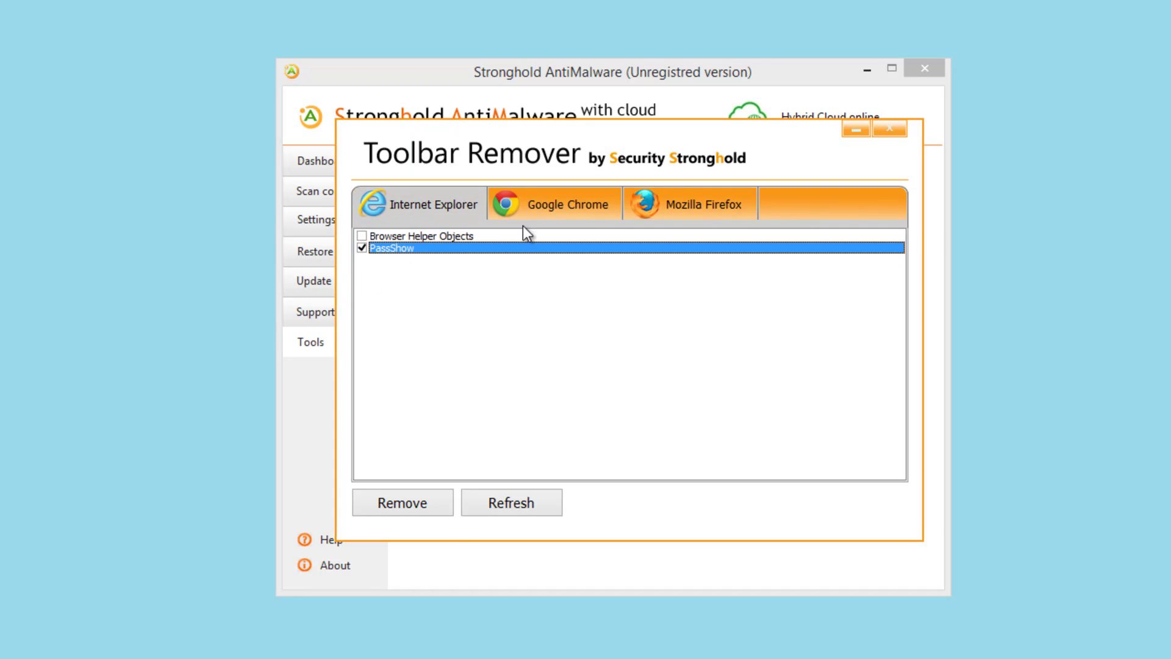
click(661, 198)
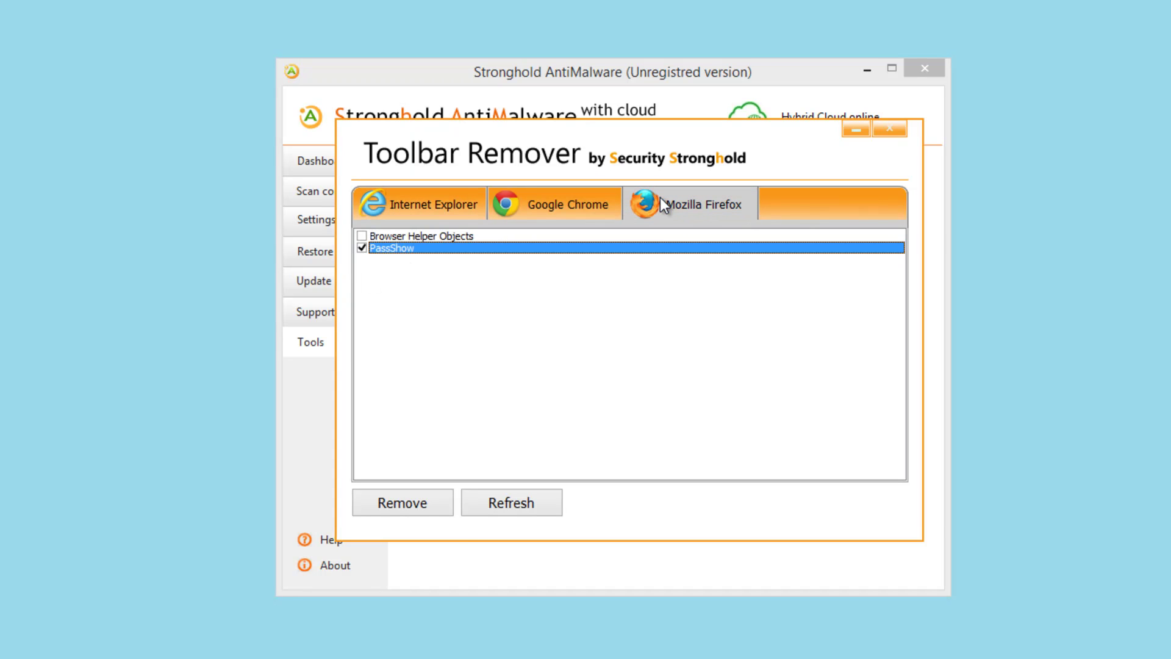
Remove PassShow from Firefox and Internet Explorer, then close the remover and return to scan results.
click(418, 503)
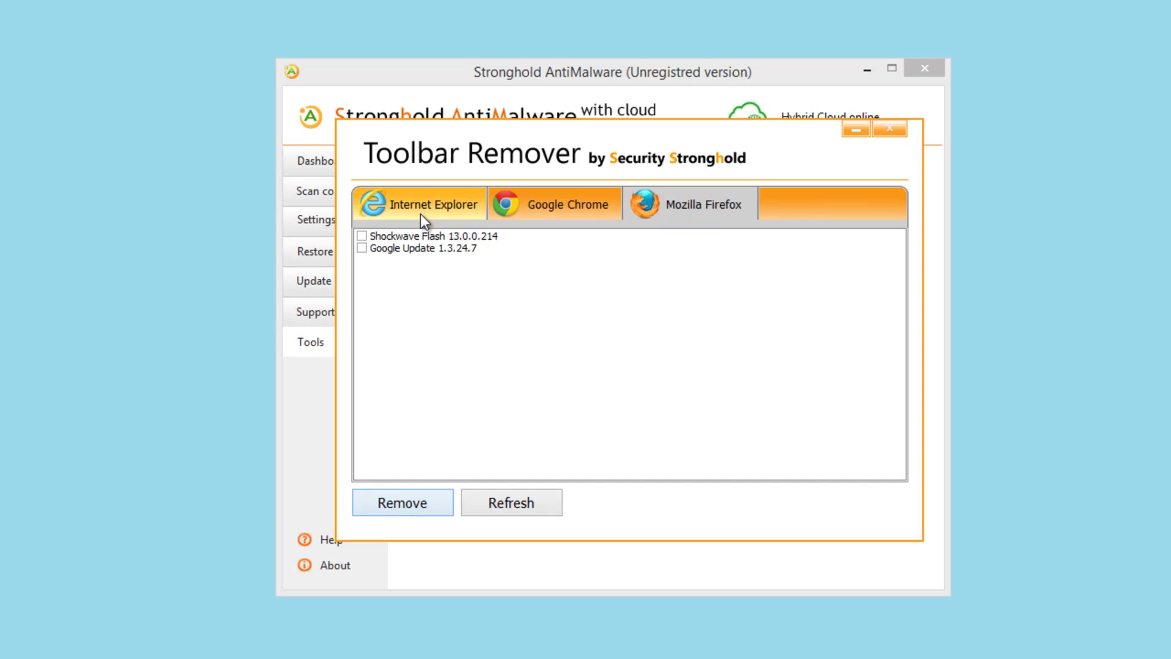
click(415, 207)
click(395, 506)
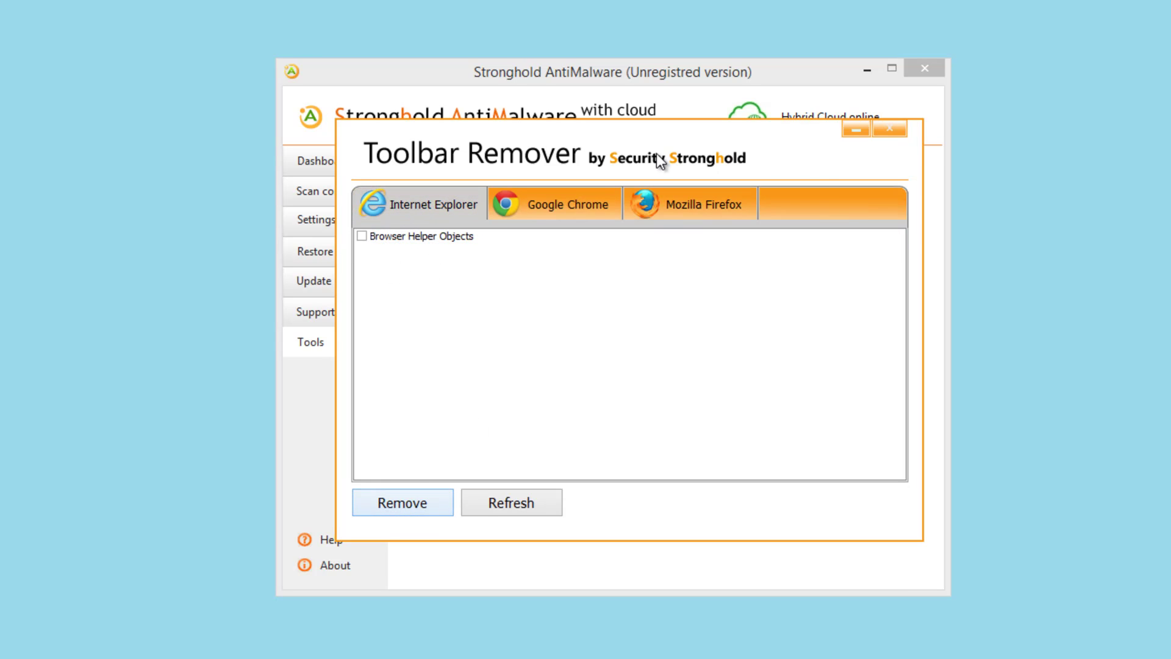
click(888, 130)
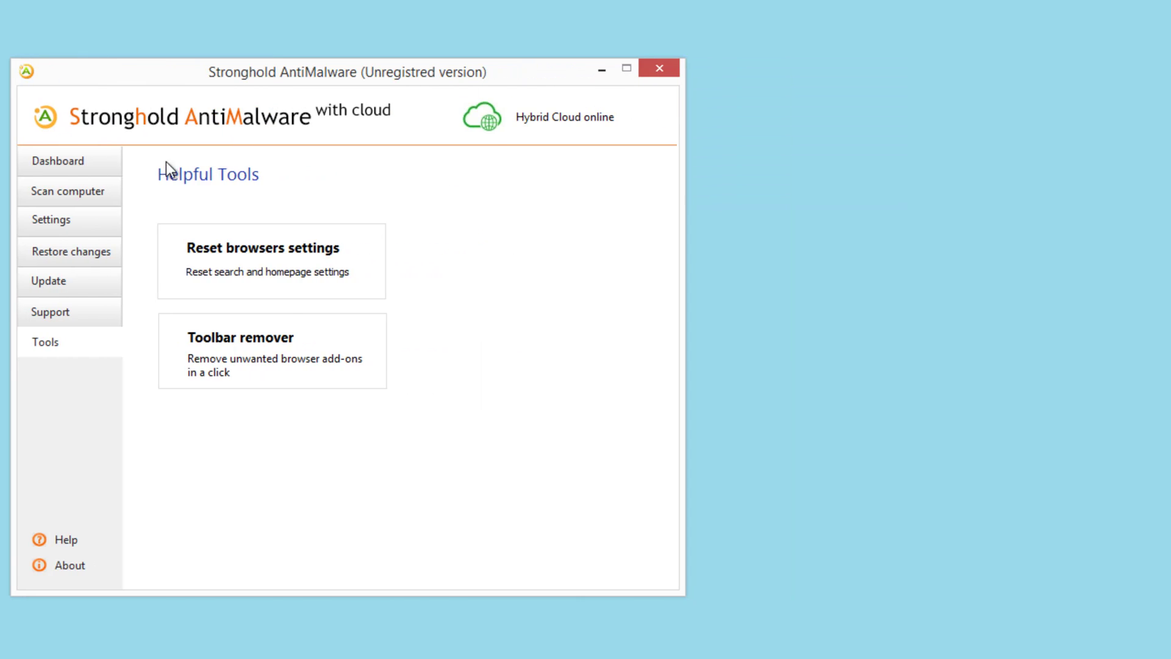
click(363, 187)
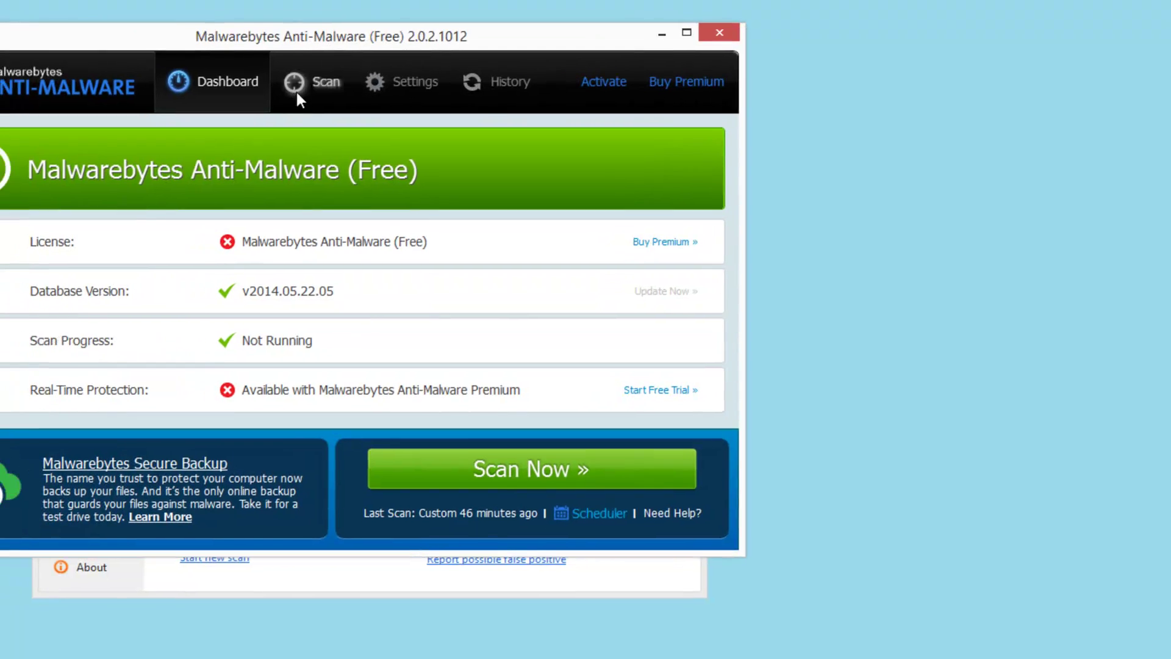
Show Malwarebytes' PUP.Optional.PassShow.A files and registry key, each set to Quarantine.
click(279, 94)
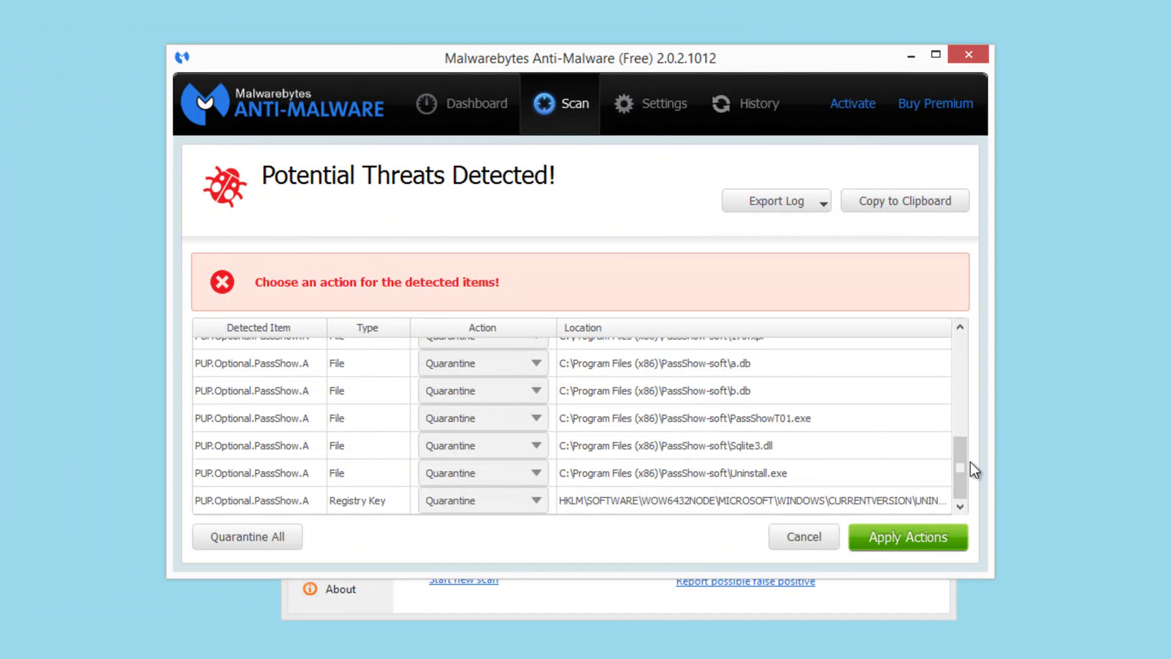
scroll(962, 427, up, 2)
drag(965, 416, 968, 467)
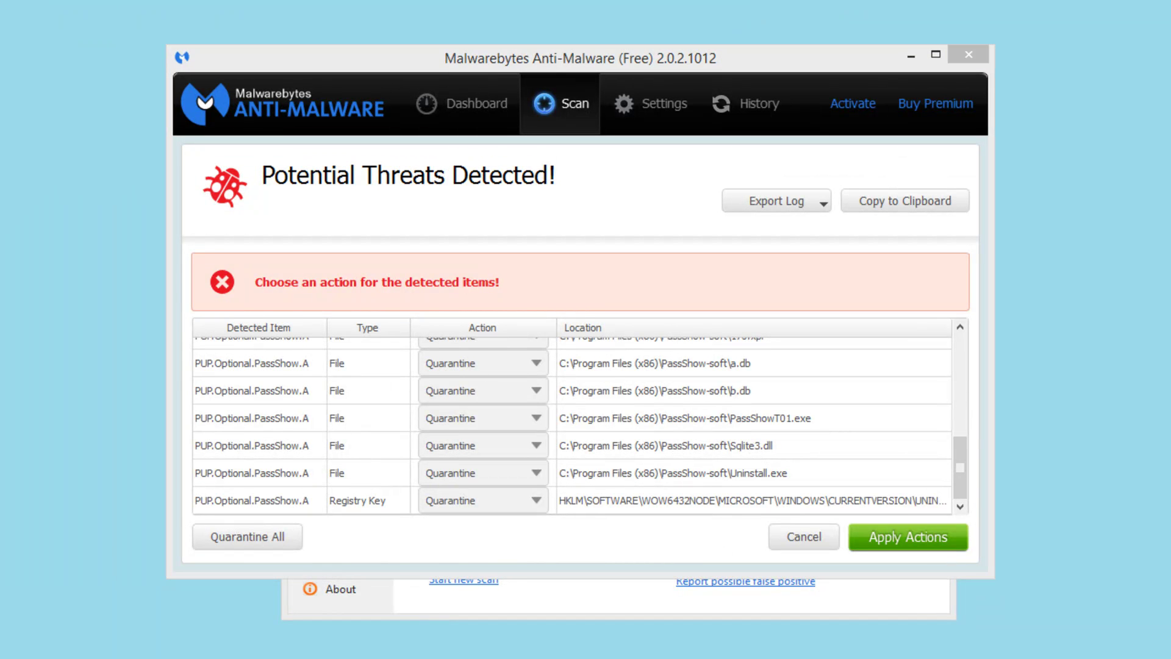
Try twice to uninstall PassShow in Programs and Features; both attempts are refused for insufficient access.
double_click(331, 370)
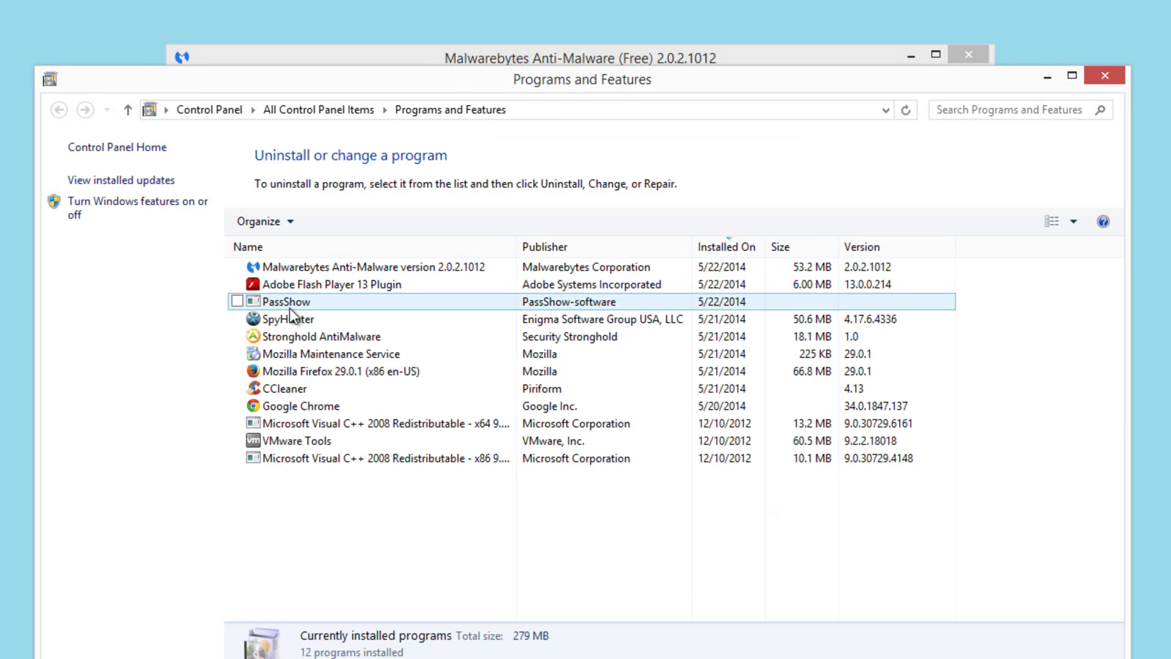
click(291, 309)
click(366, 221)
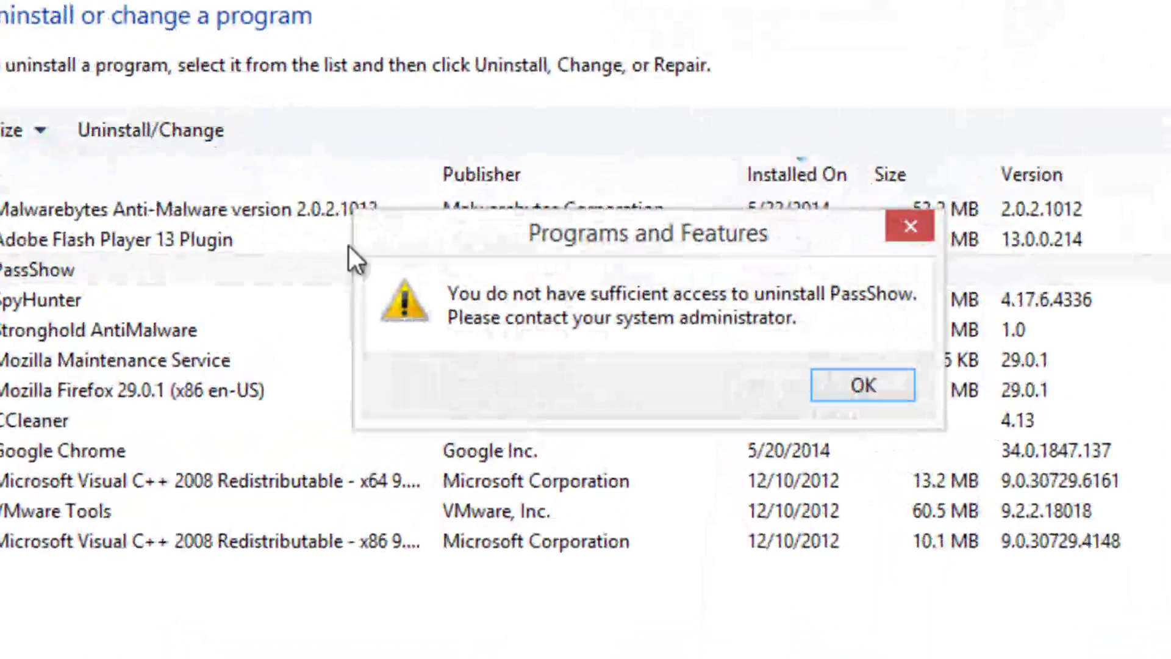
click(782, 375)
click(82, 267)
click(141, 138)
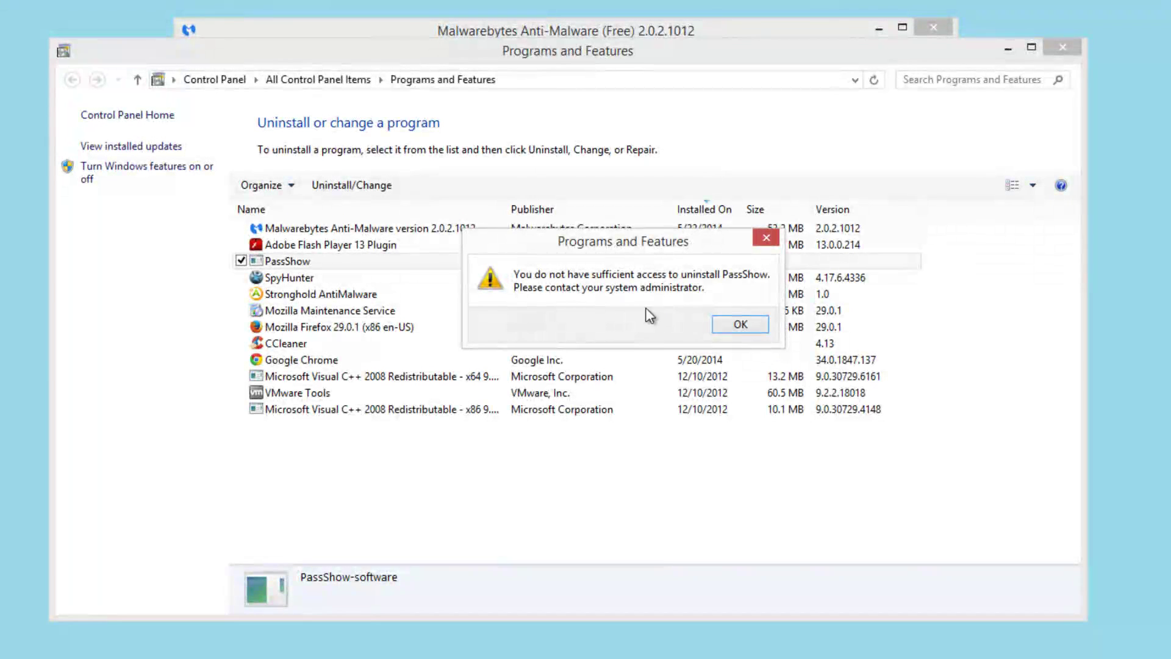
click(739, 324)
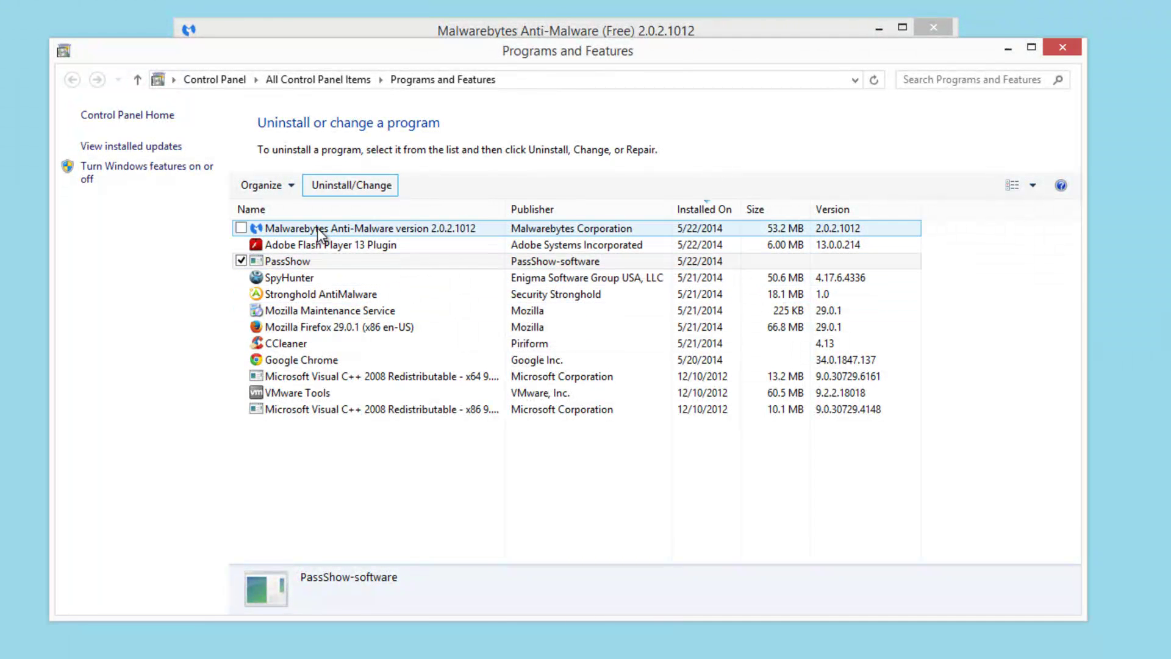
Abandon the uninstall, close Programs and Features, and quarantine all PassShow items in Malwarebytes.
right_click(389, 262)
click(401, 262)
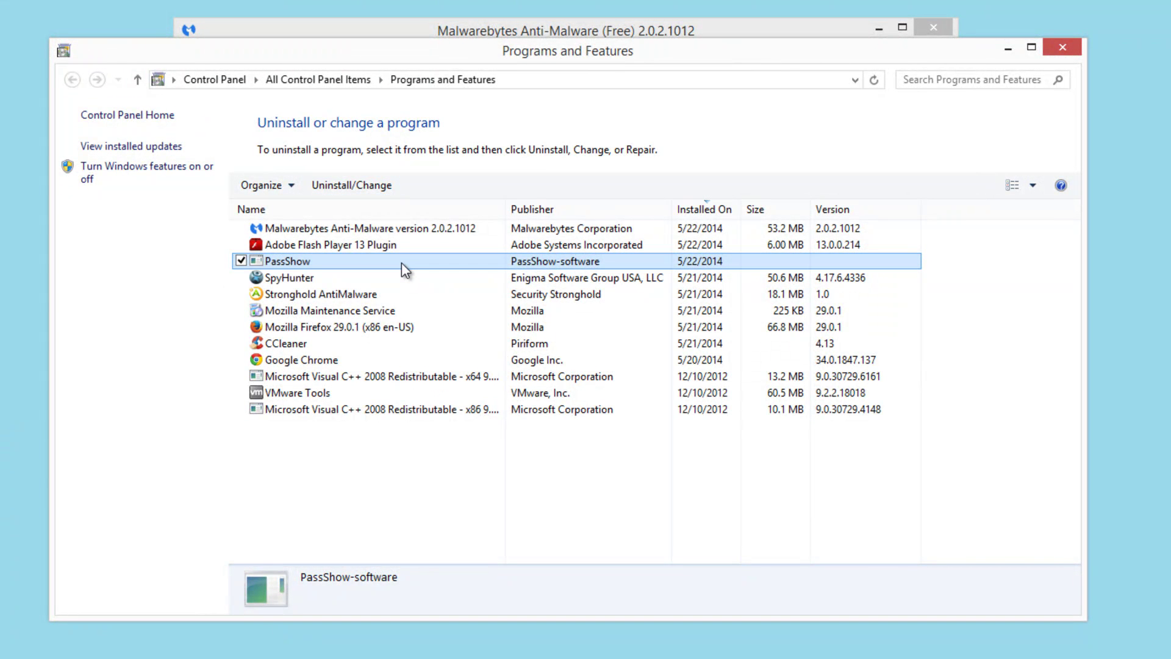
click(1064, 48)
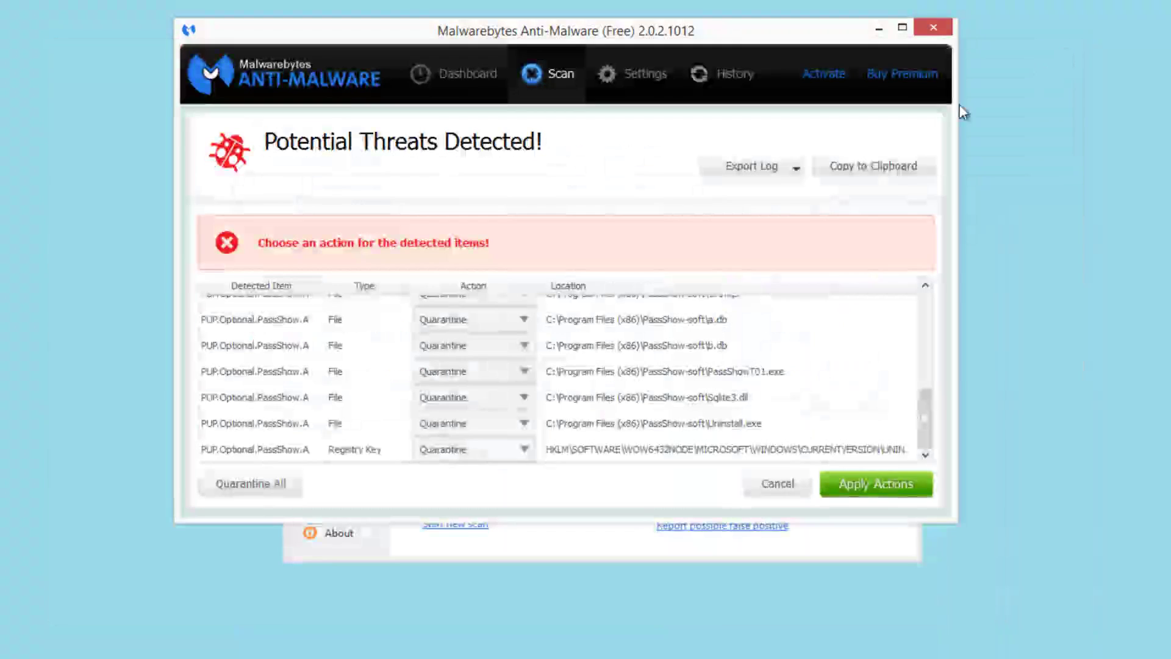
click(865, 485)
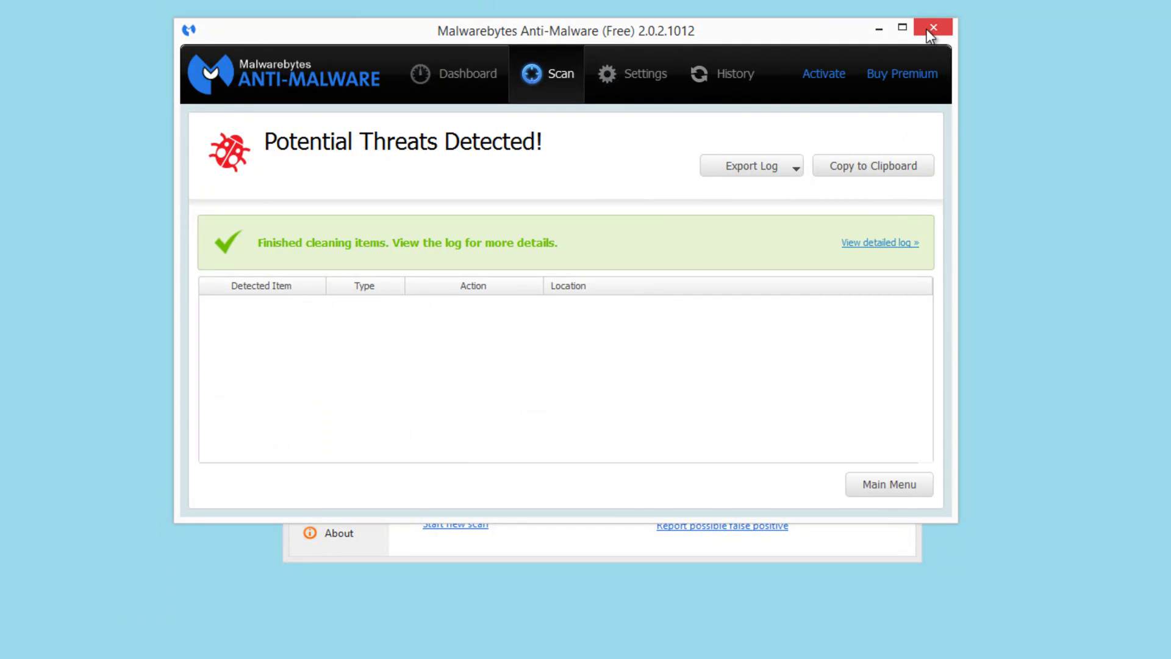
Close Malwarebytes, fix all PassShow items in Stronghold down to 0, and close its window.
key(alt+F4)
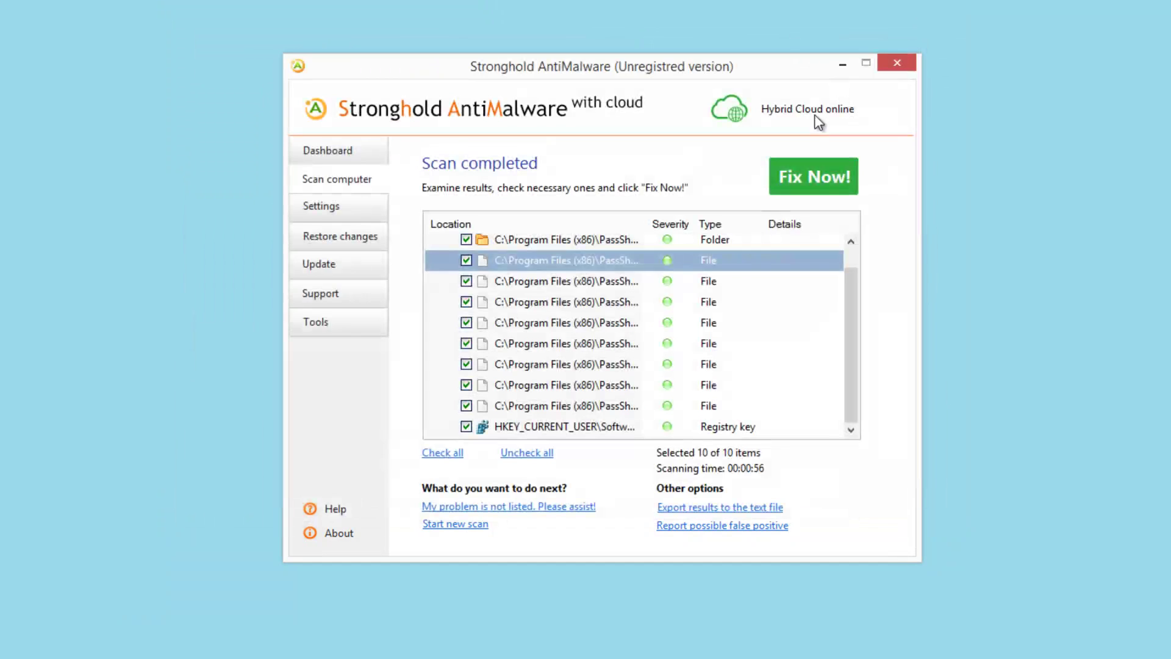
click(815, 194)
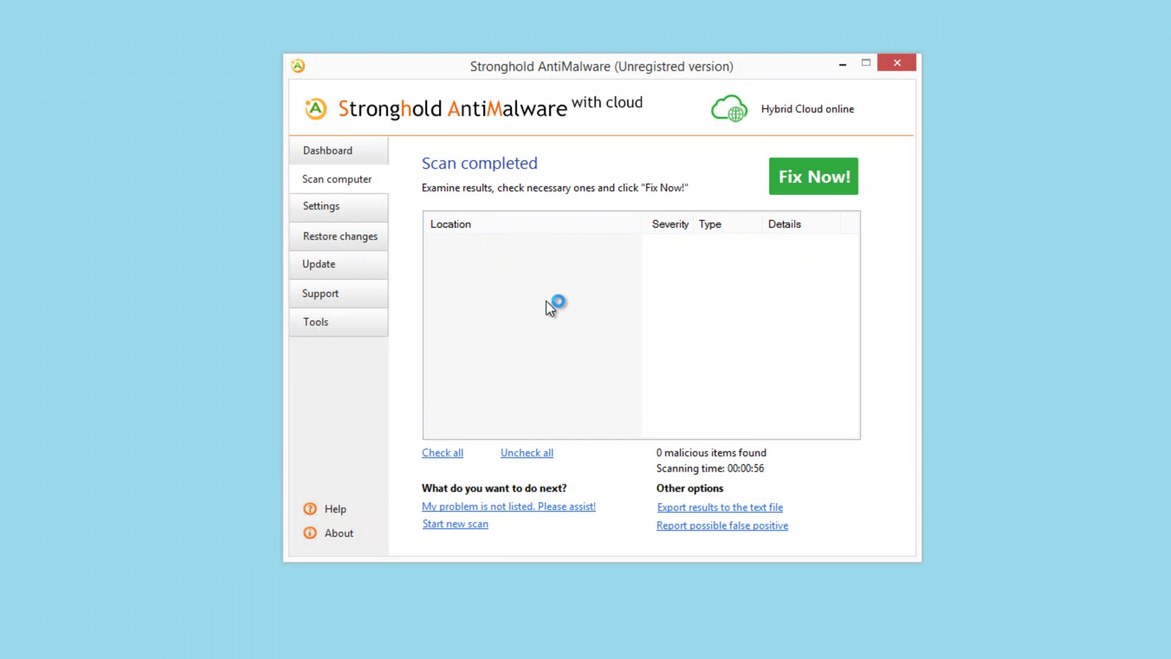
click(894, 64)
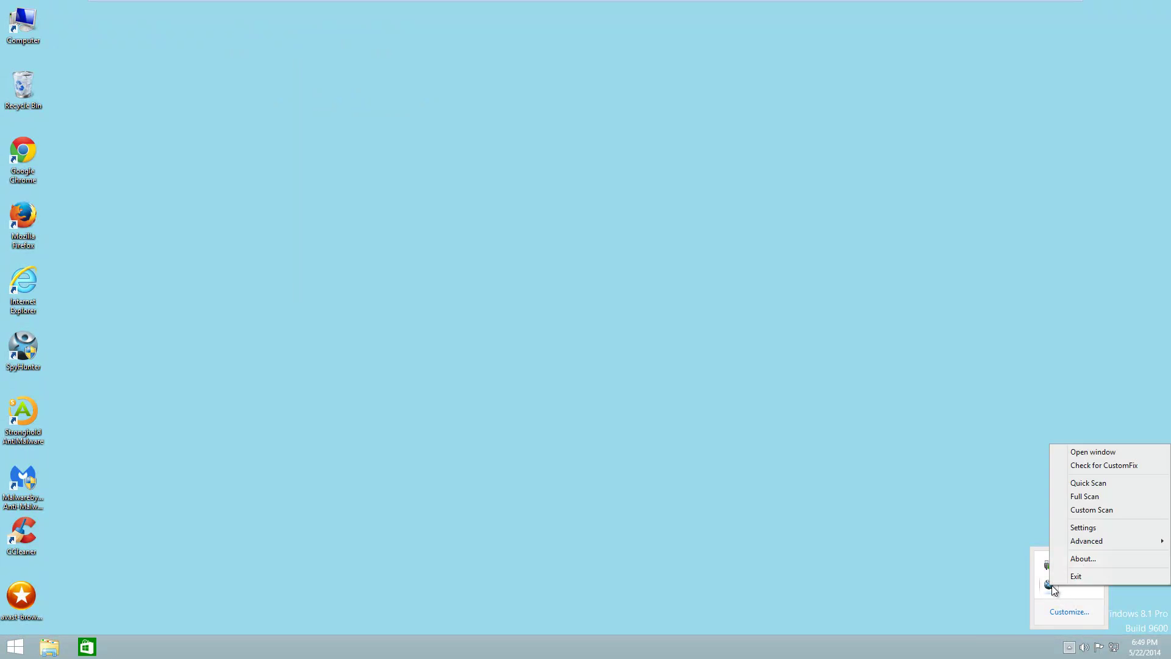
Exit Stronghold AntiMalware completely from its notification-area icon.
click(1068, 575)
right_click(1068, 585)
click(1085, 556)
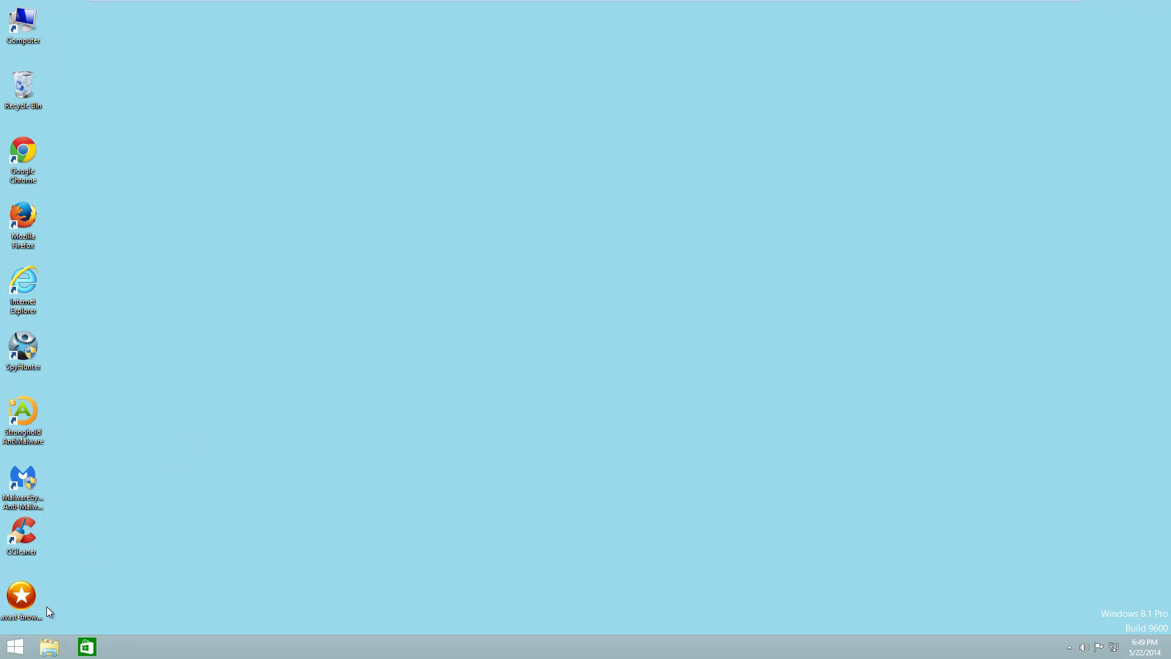
Dismiss the Start shutdown menu without shutting down and launch Firefox from its desktop shortcut.
right_click(15, 647)
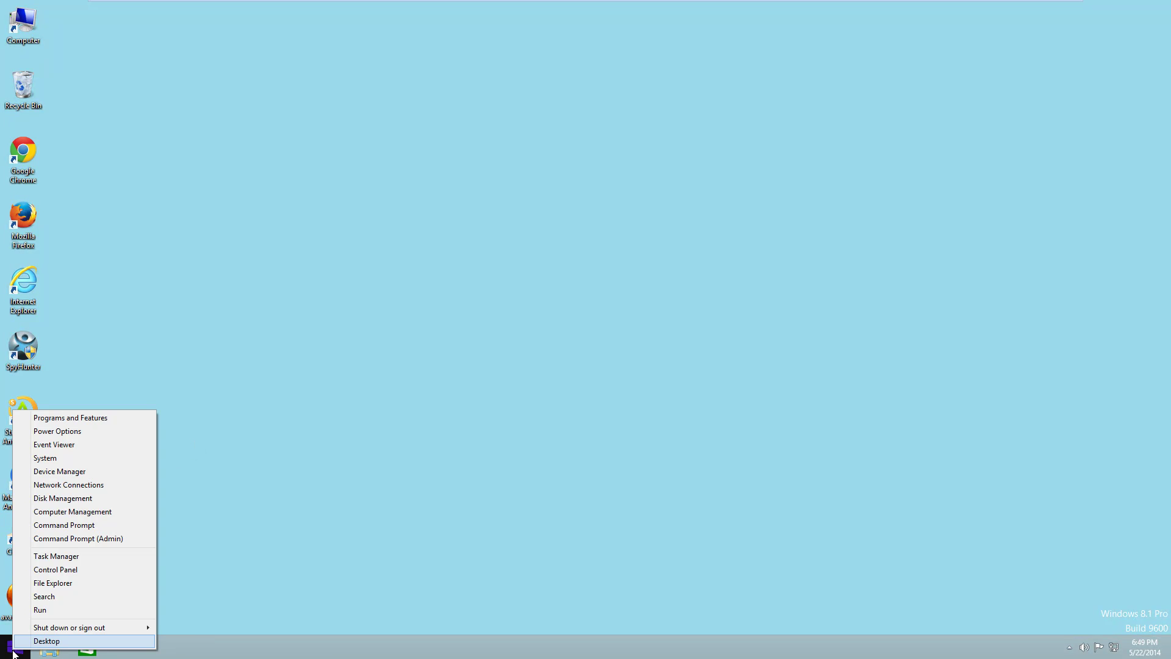
mouse_move(98, 628)
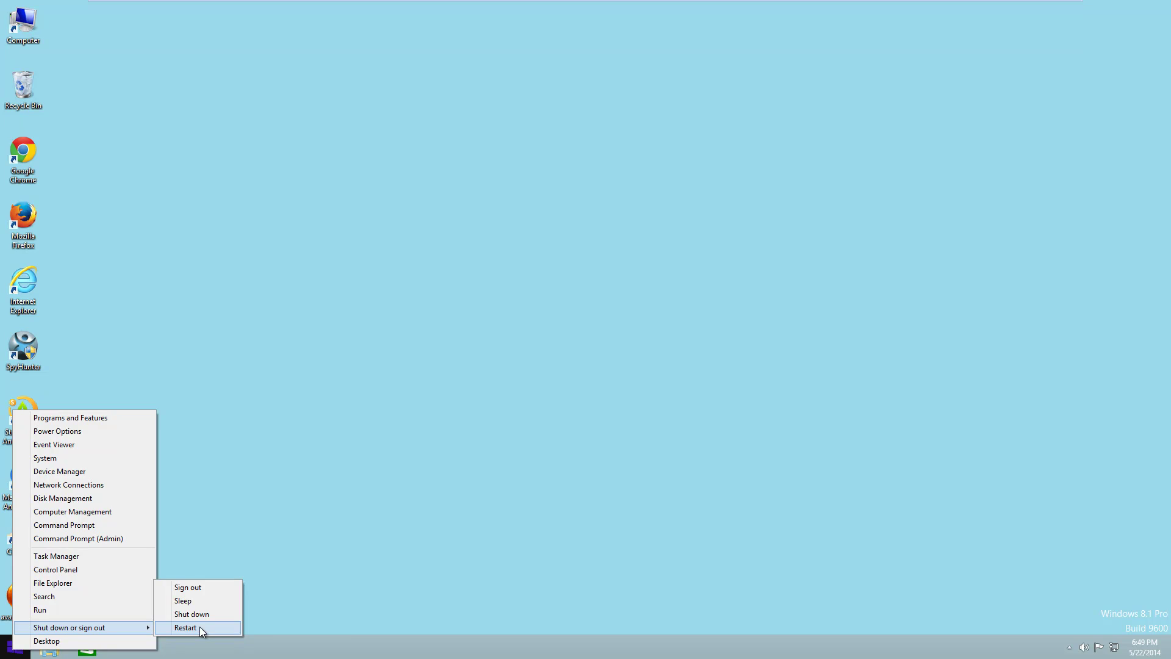
click(218, 515)
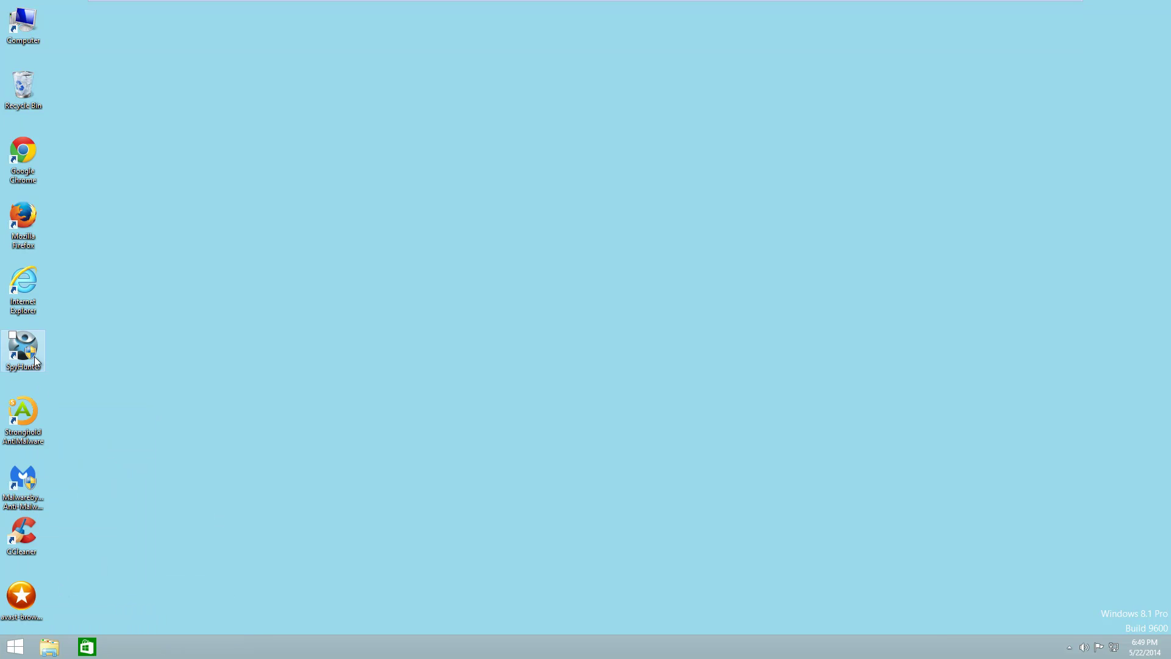
click(28, 213)
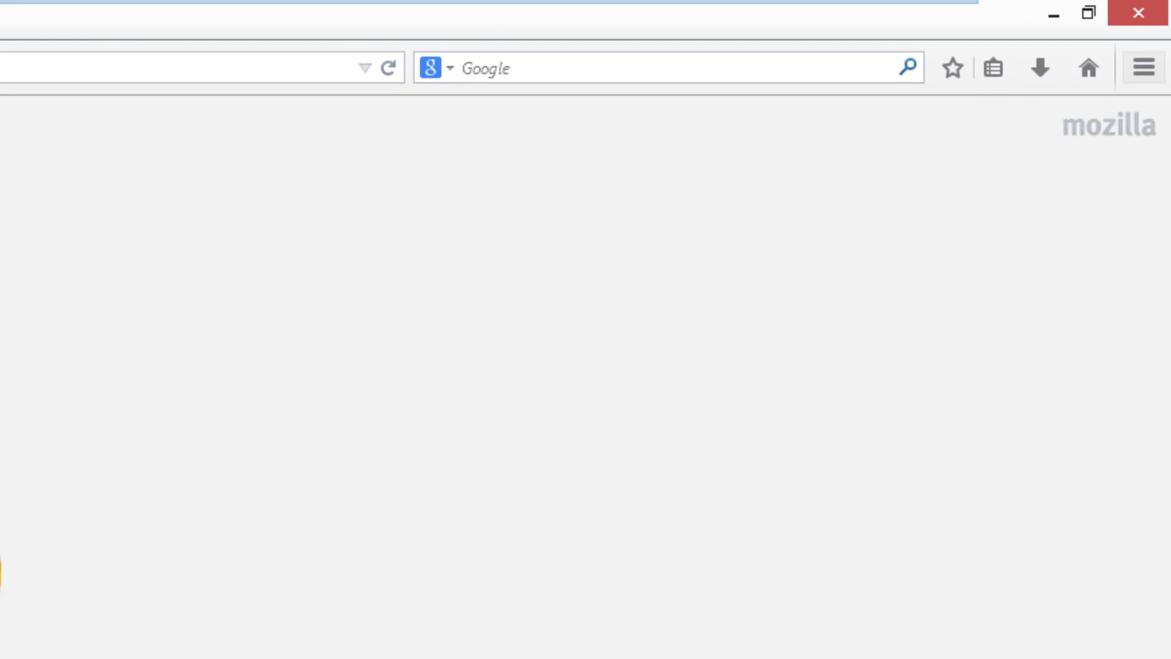
Confirm the Add-ons Manager lists no extensions, then remove the pathticket tile from the new-tab page.
click(1153, 70)
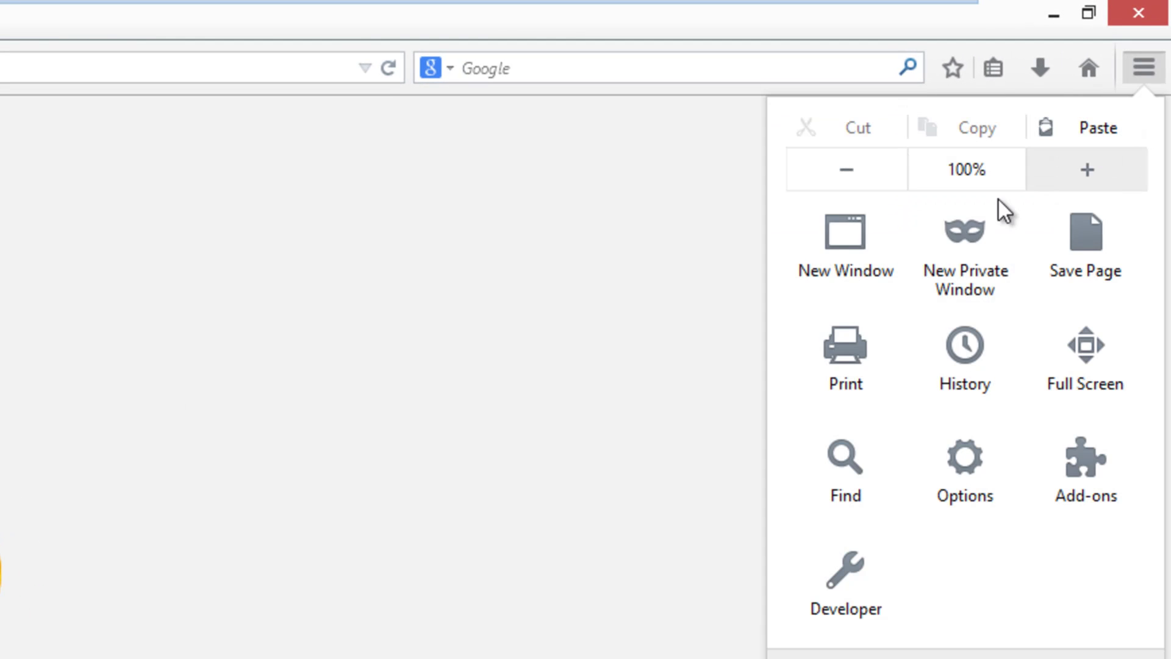
click(1077, 478)
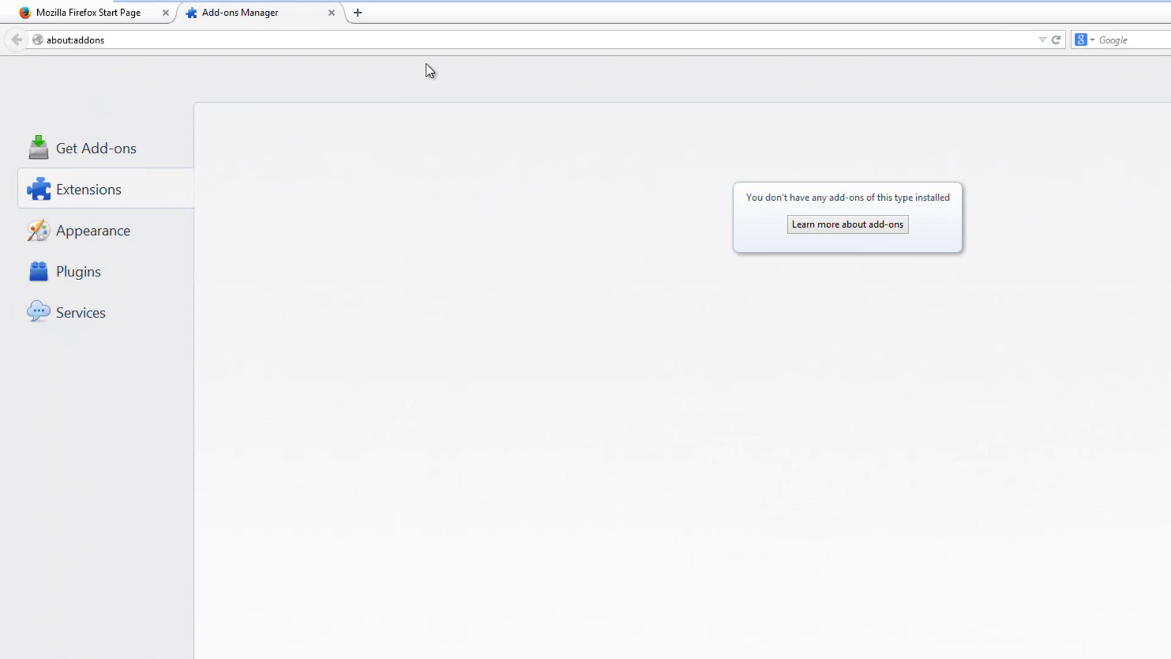
click(357, 14)
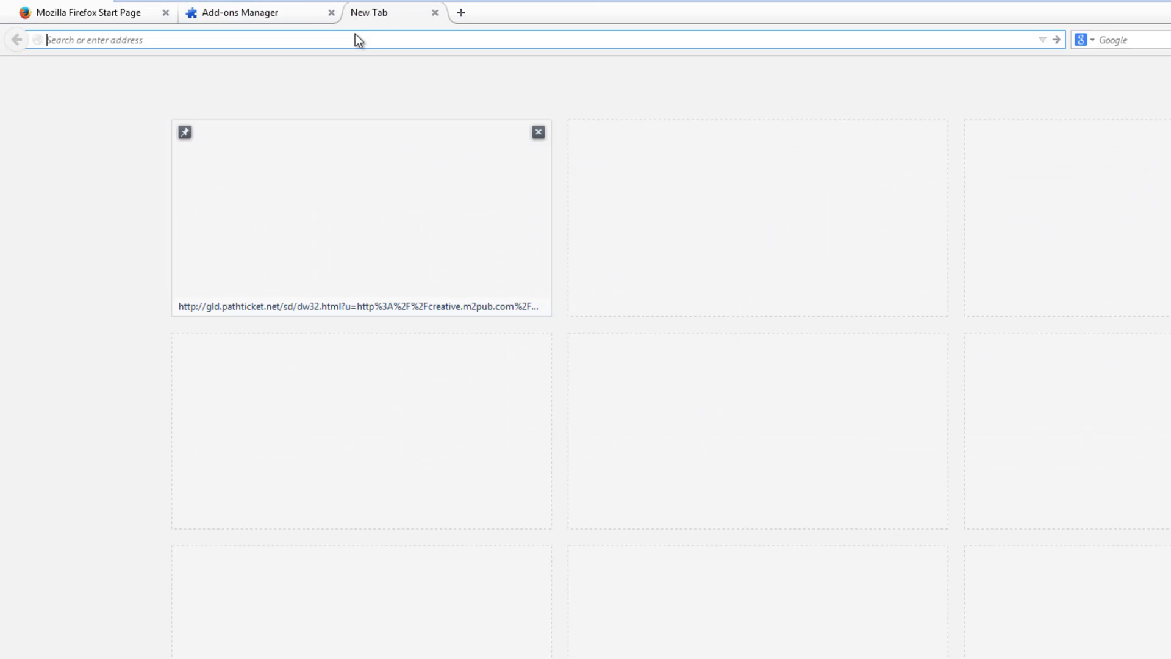
click(538, 132)
click(417, 35)
Browse the free-uninstall.org blog, then return to the Add-ons Manager and Firefox start page.
text(free-uninstall.org/)
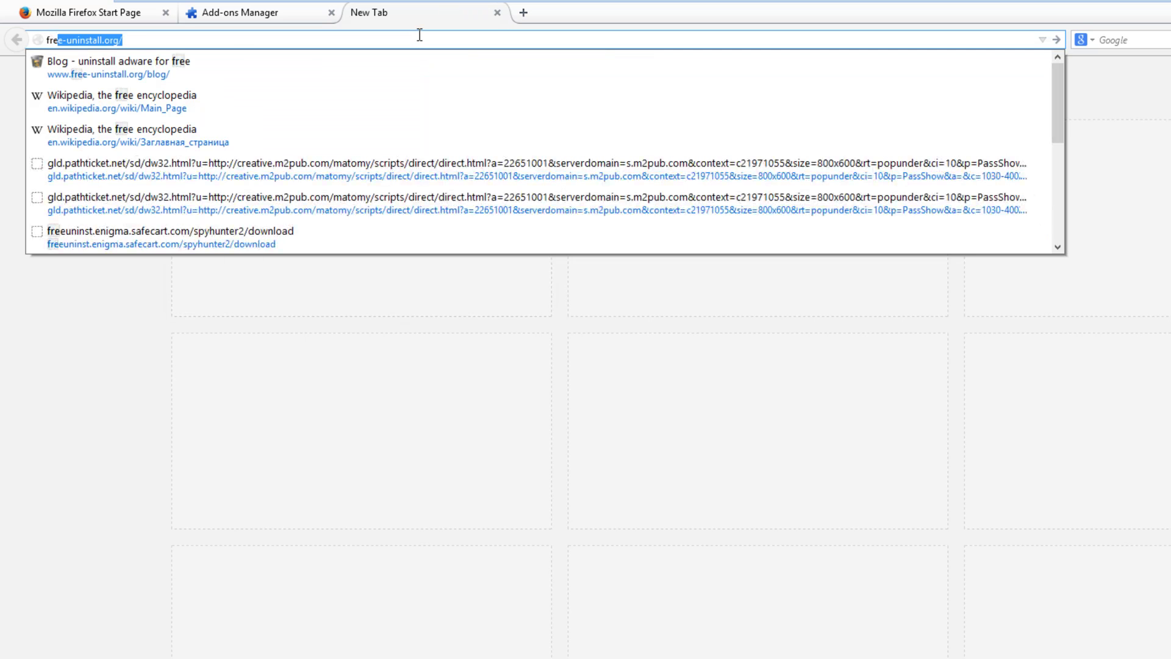
click(414, 57)
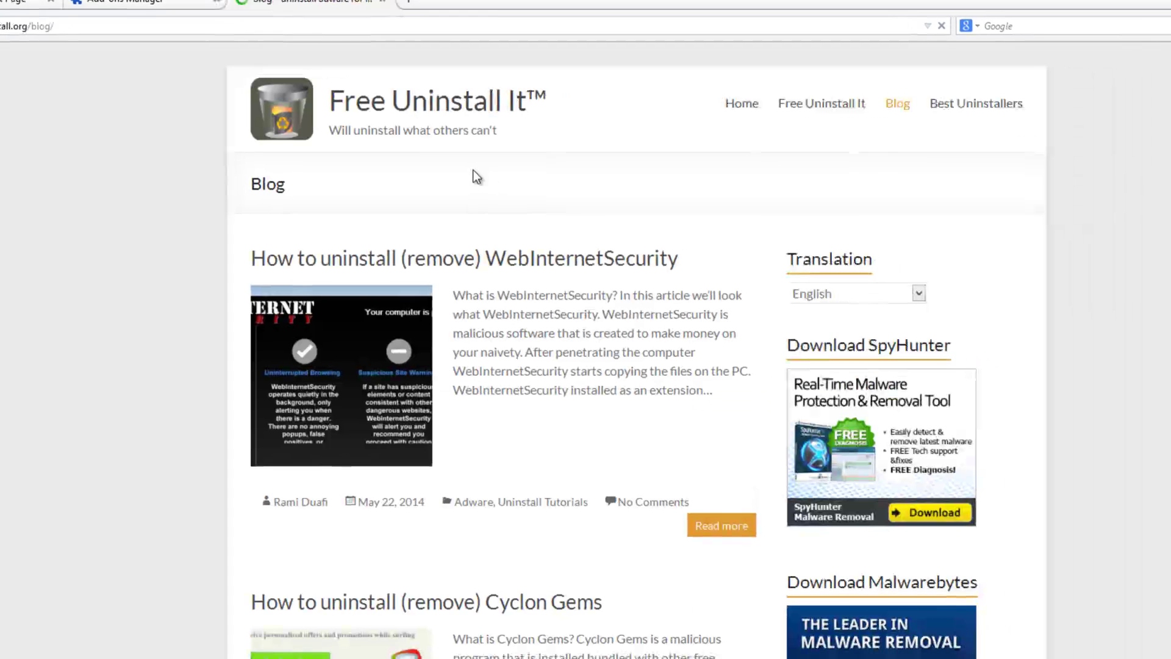
scroll(576, 182, down, 3)
scroll(579, 225, up, 3)
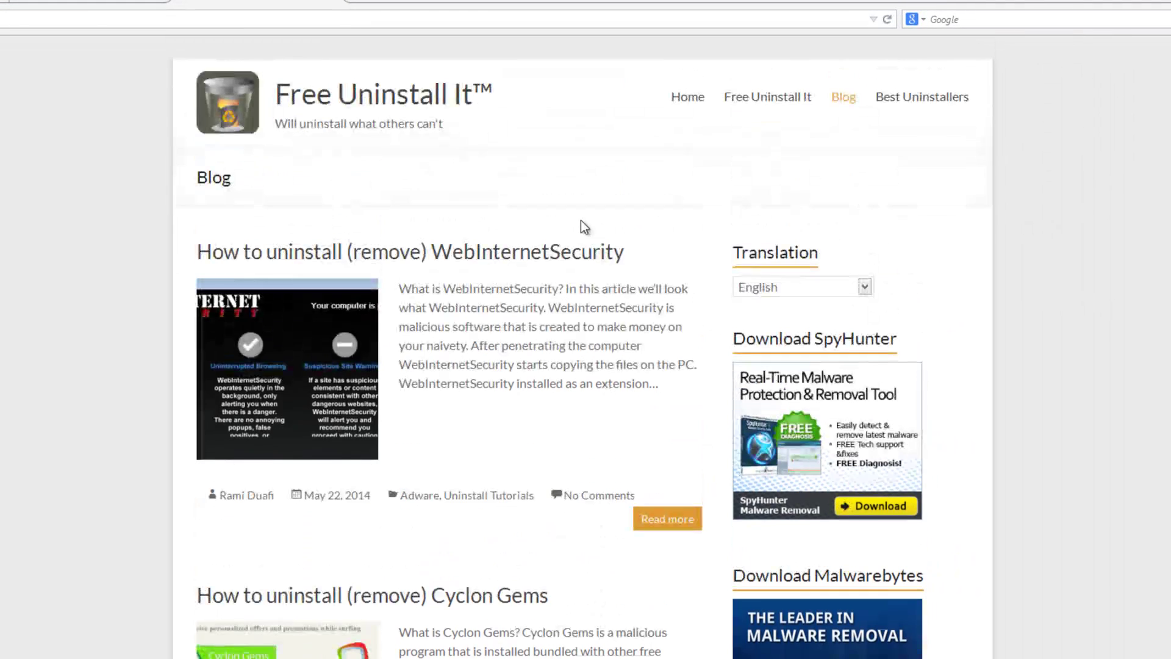
scroll(582, 228, down, 3)
scroll(582, 228, down, 5)
scroll(580, 228, up, 8)
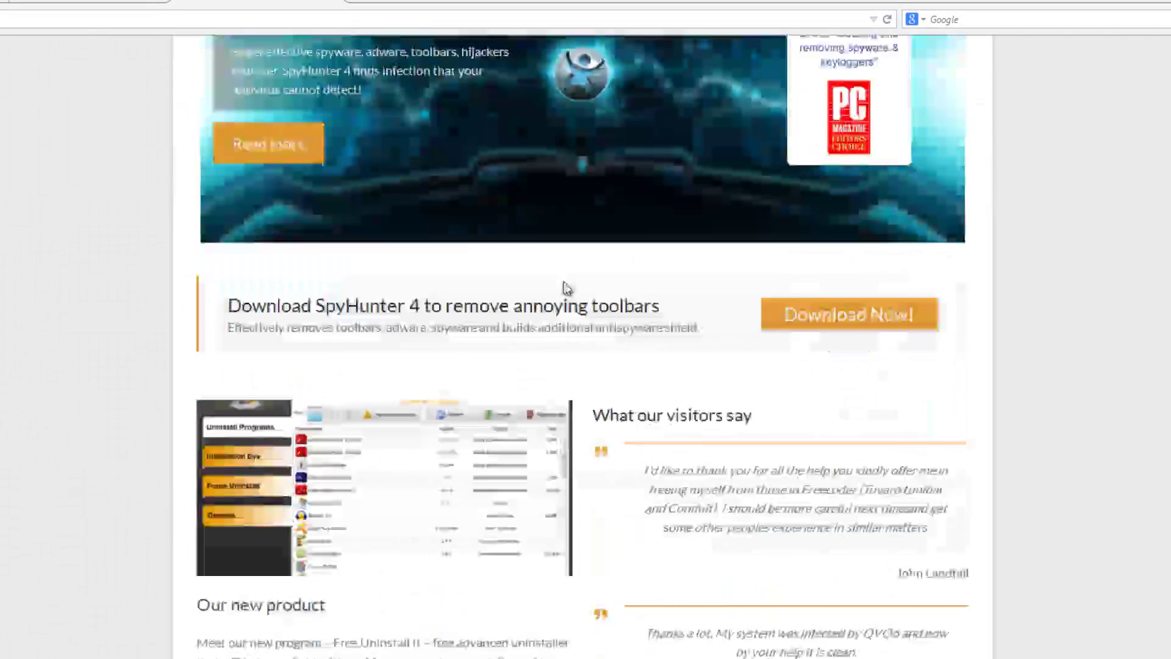
scroll(565, 287, down, 6)
scroll(563, 285, up, 10)
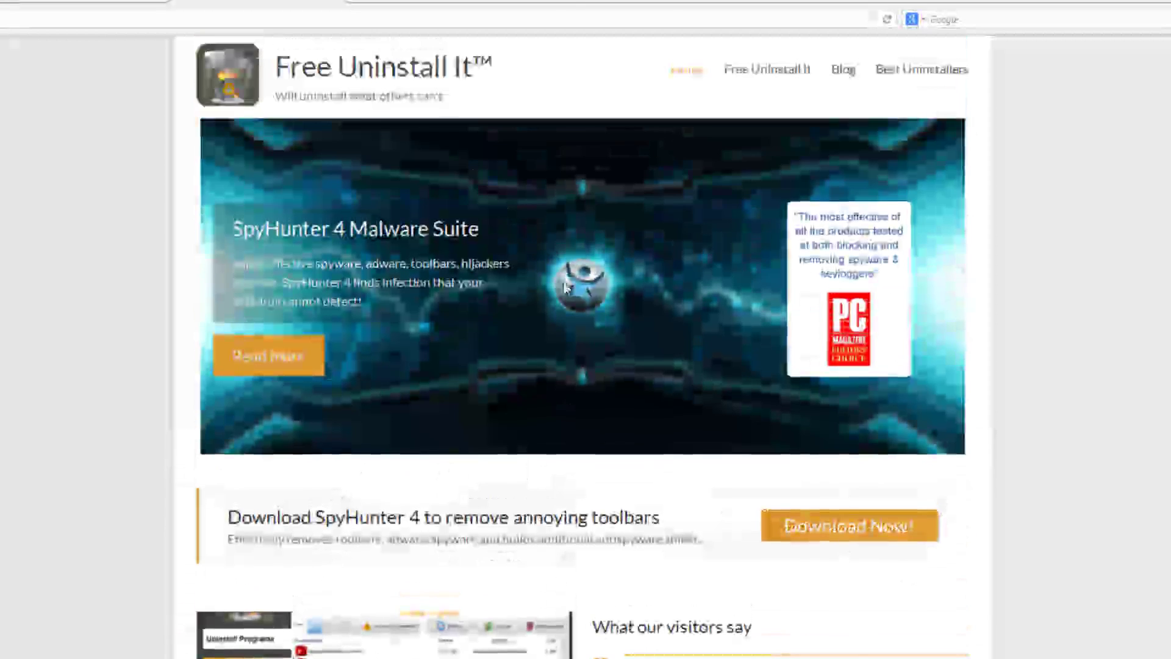
click(334, 3)
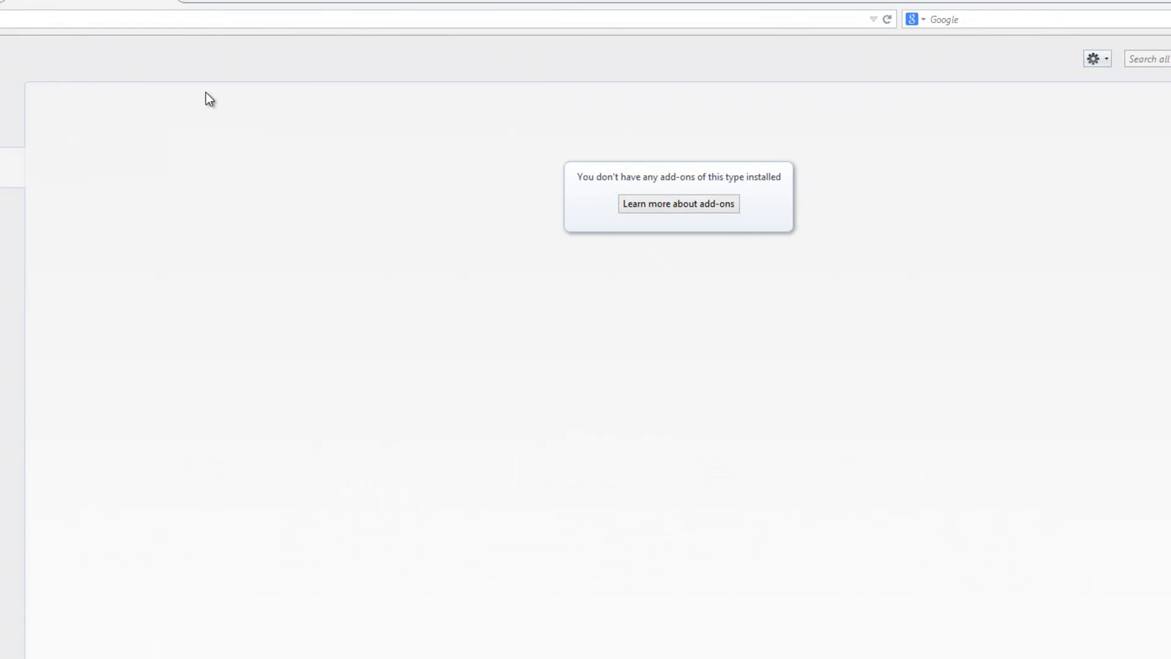
click(92, 4)
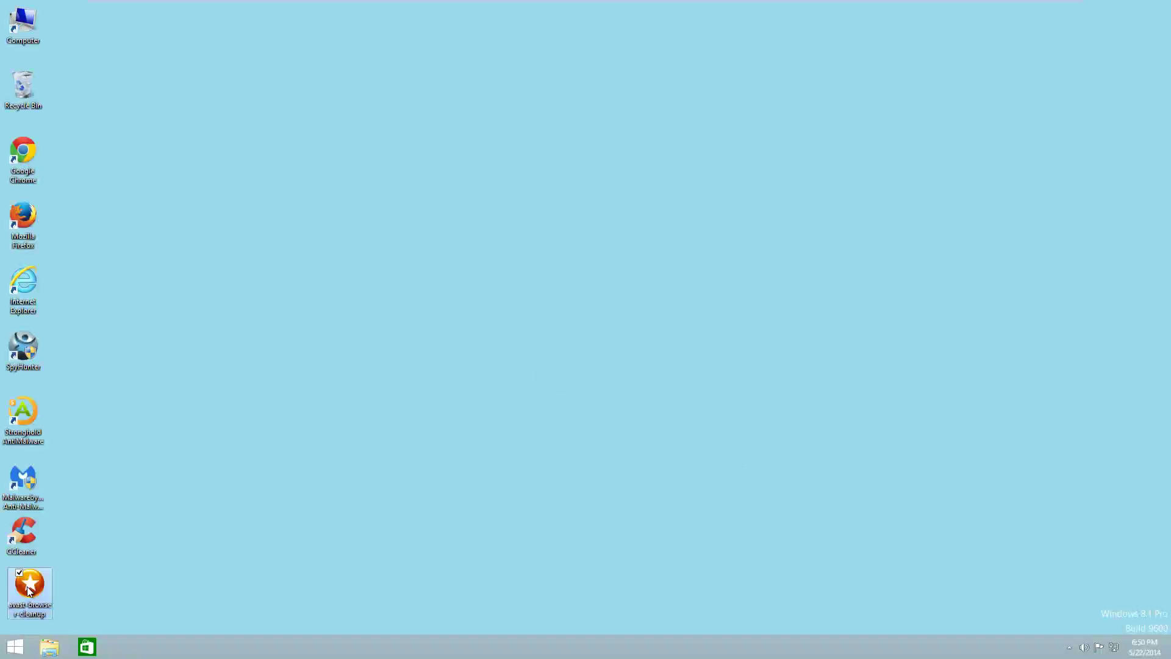
right_click(30, 586)
click(78, 409)
click(640, 350)
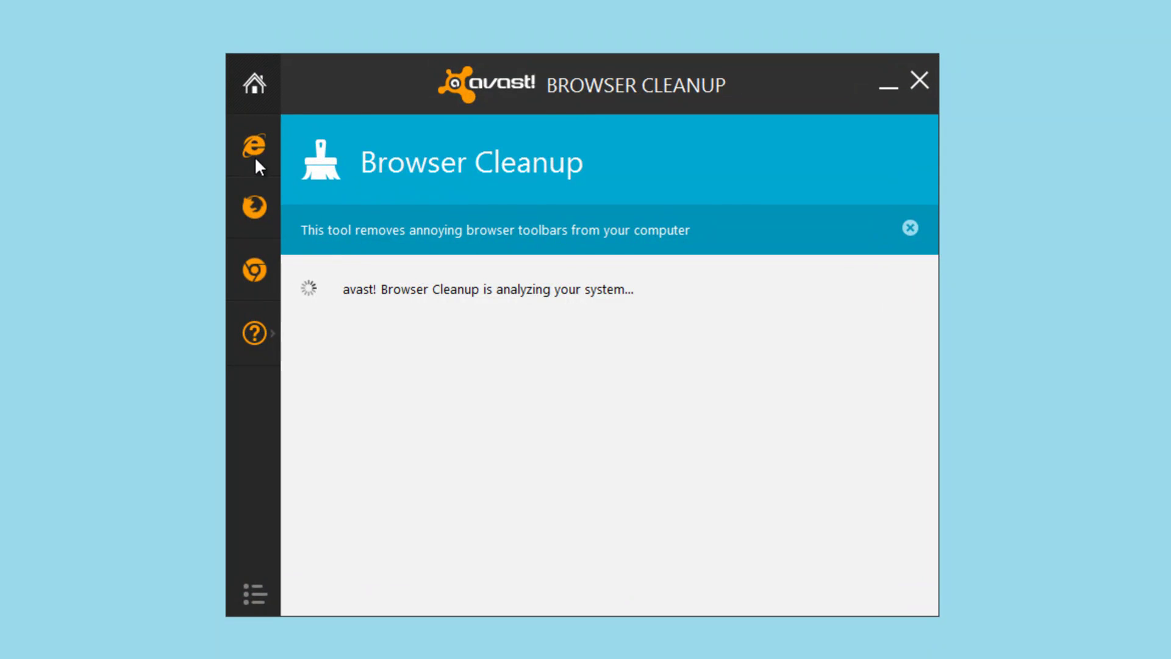
click(254, 145)
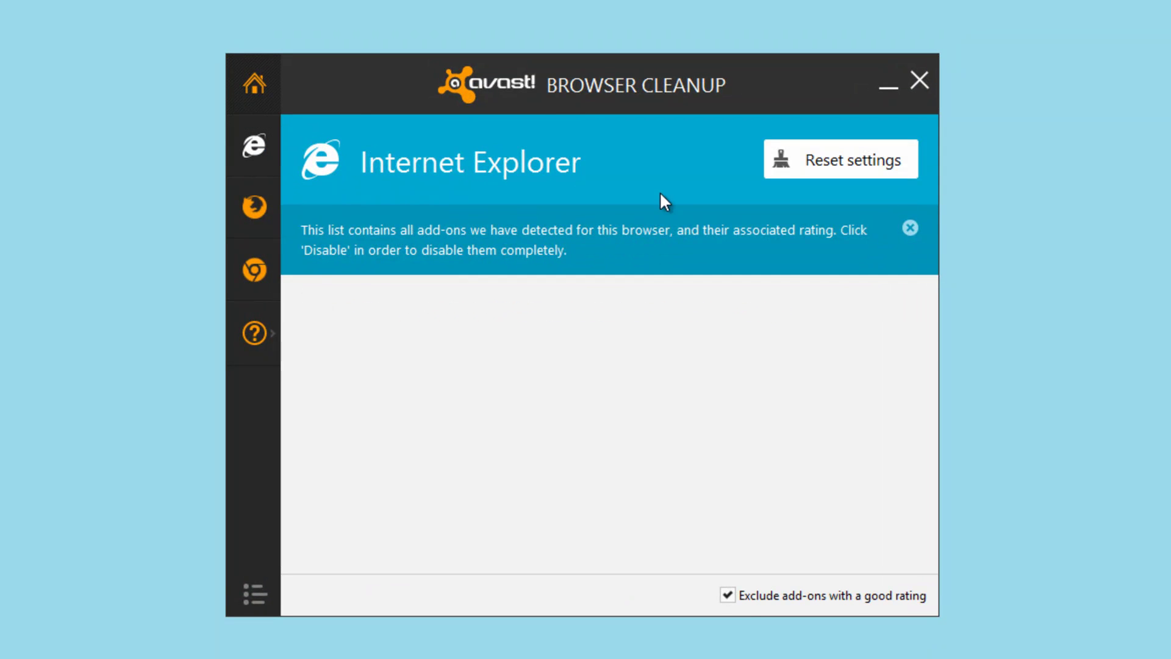
click(727, 595)
click(728, 596)
click(255, 214)
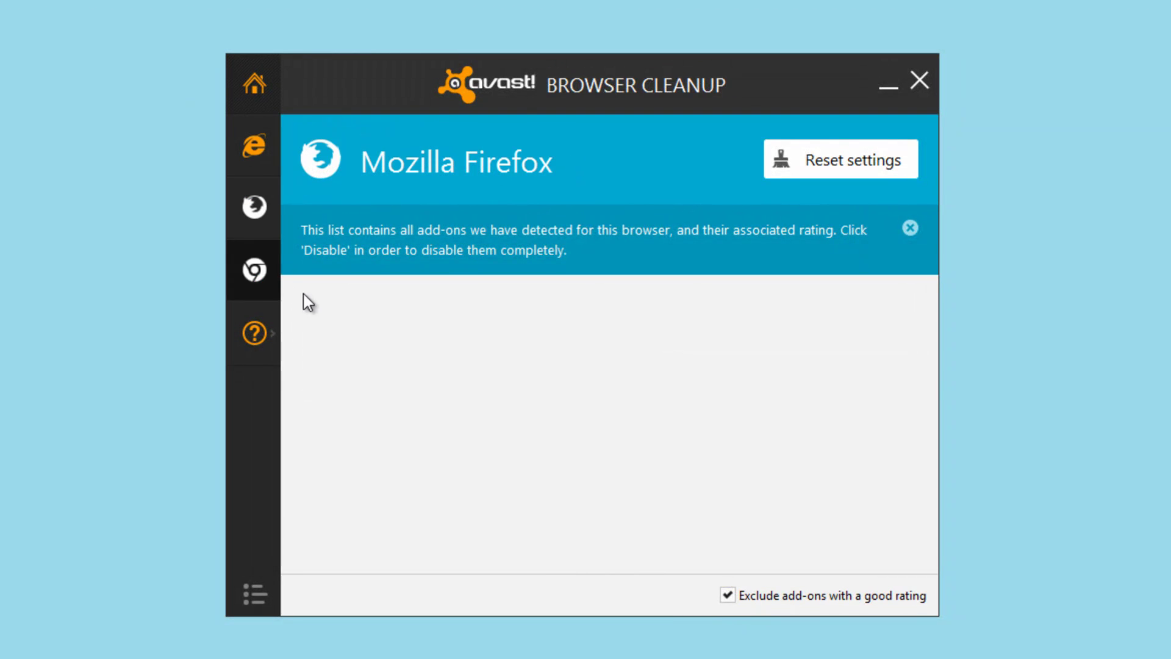
click(727, 596)
click(727, 595)
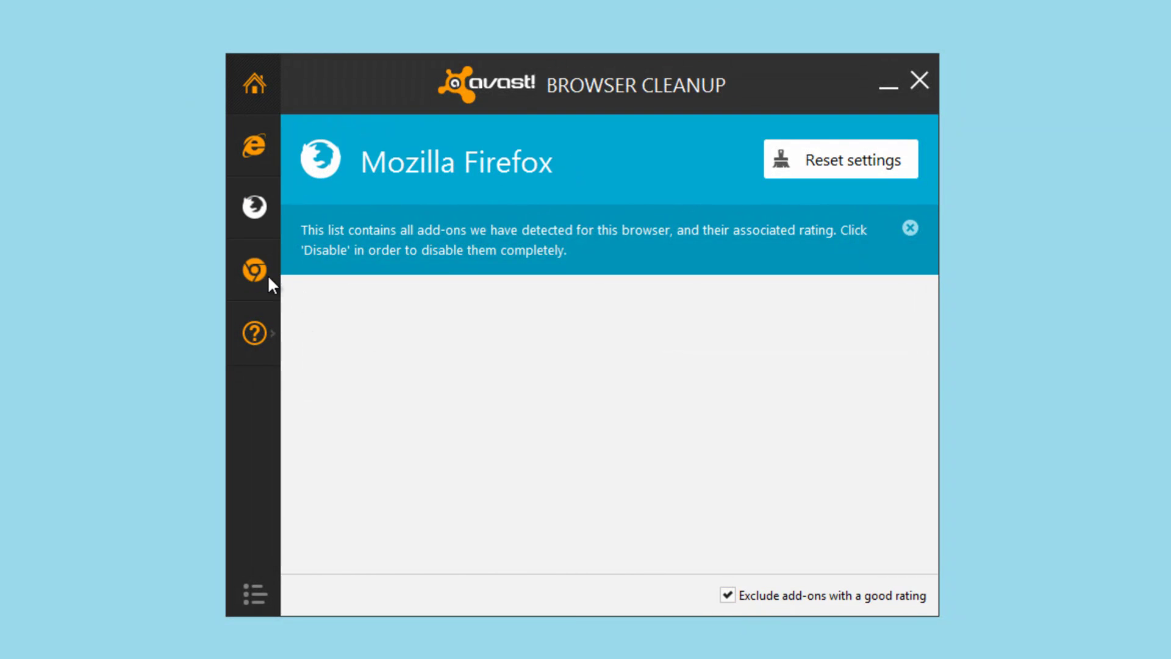
click(254, 270)
click(727, 596)
click(727, 595)
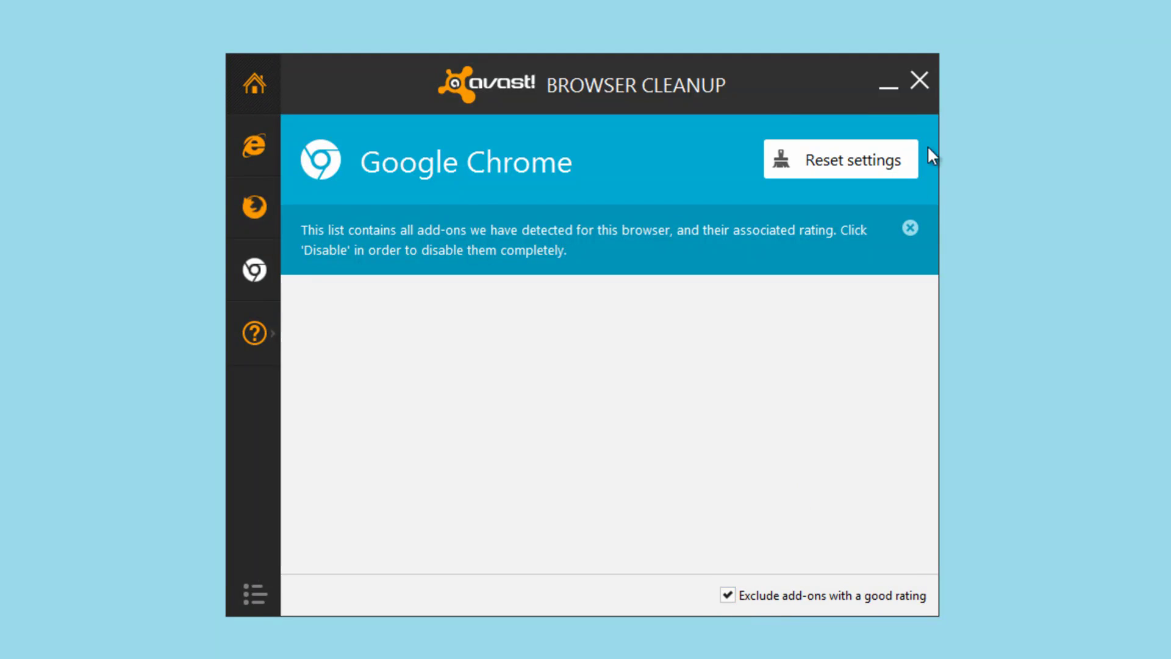
click(919, 80)
right_click(152, 68)
click(110, 127)
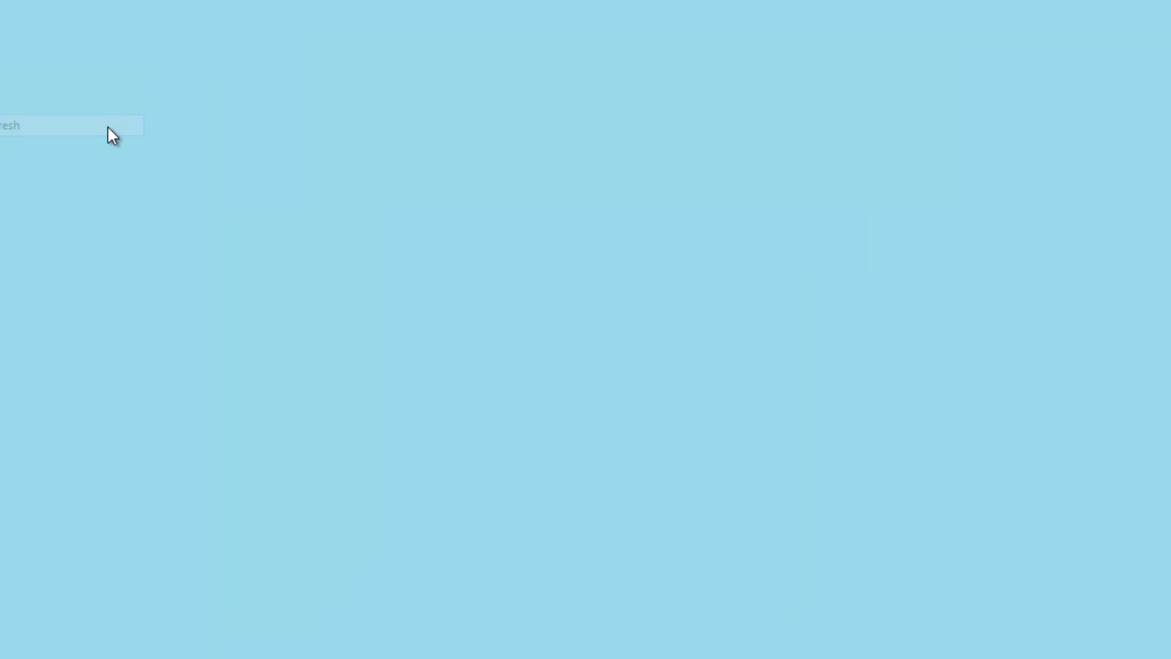